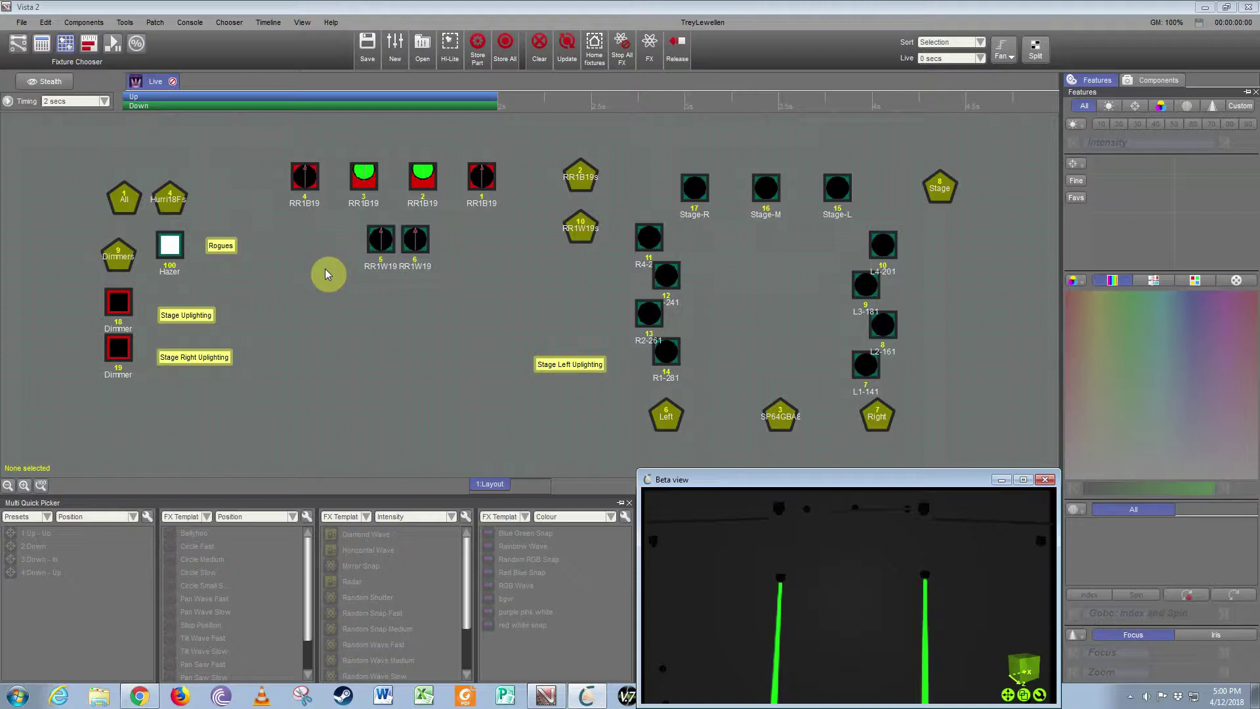
click(327, 274)
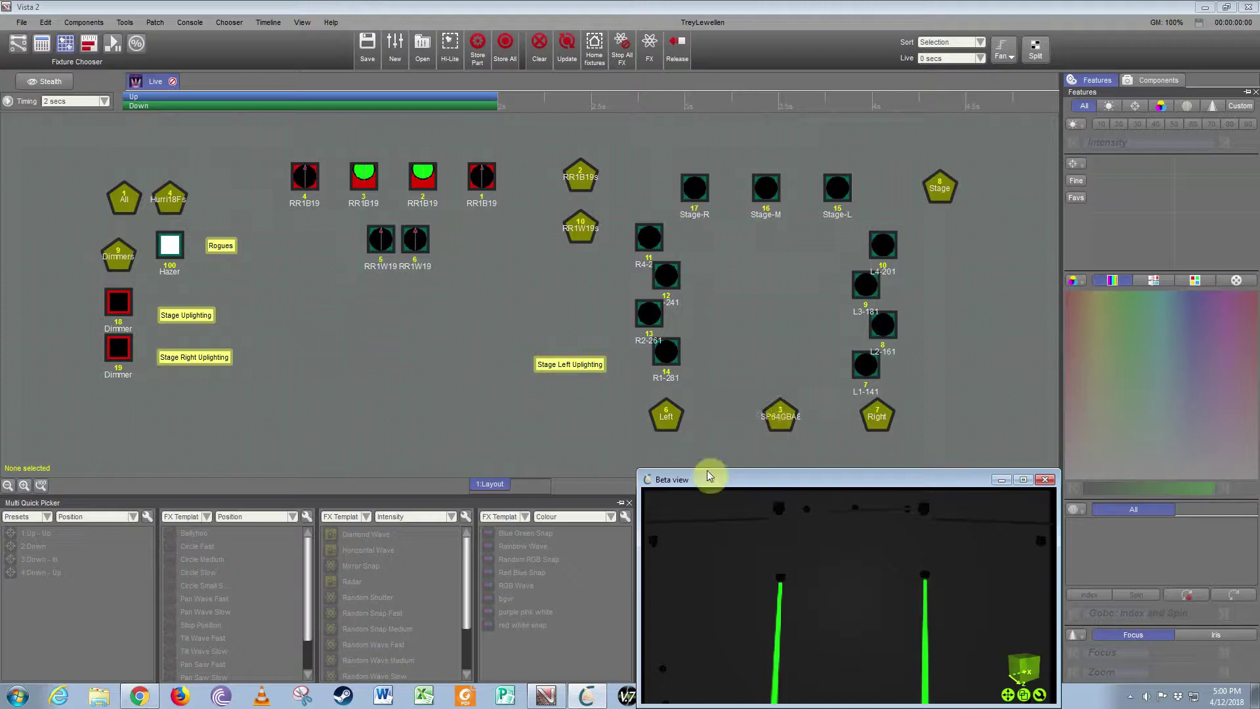
click(579, 179)
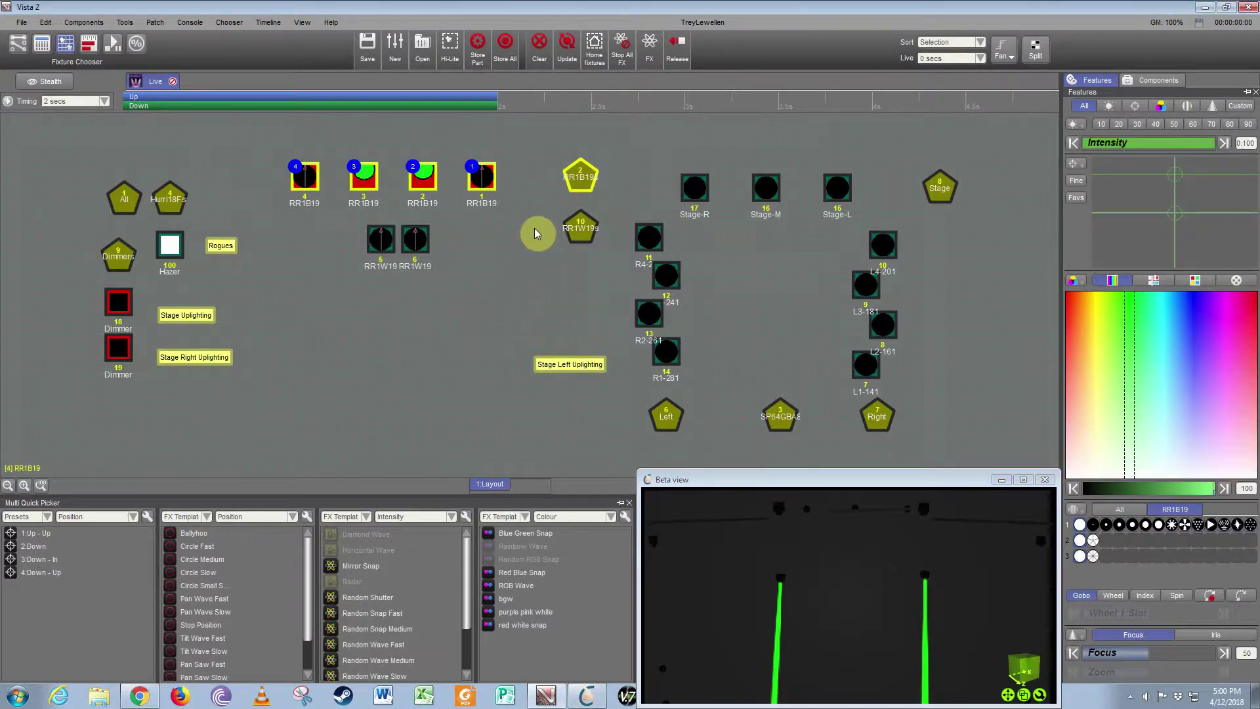
click(580, 176)
click(580, 176)
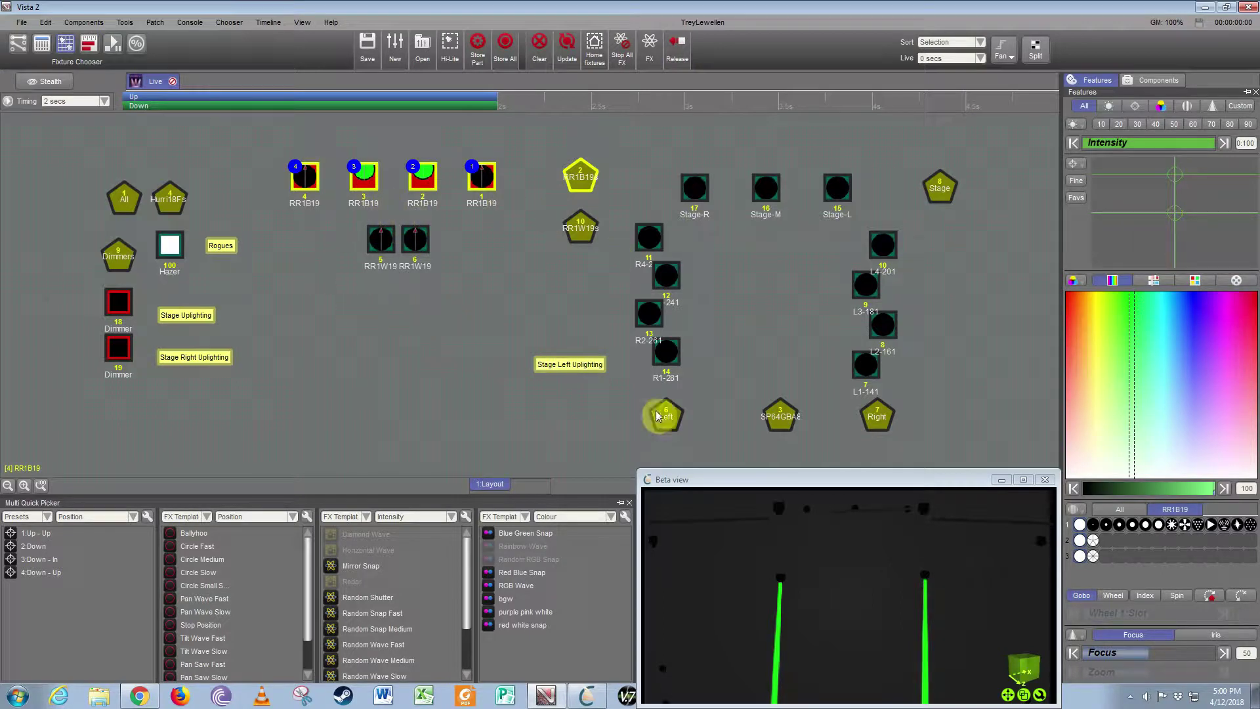
click(523, 321)
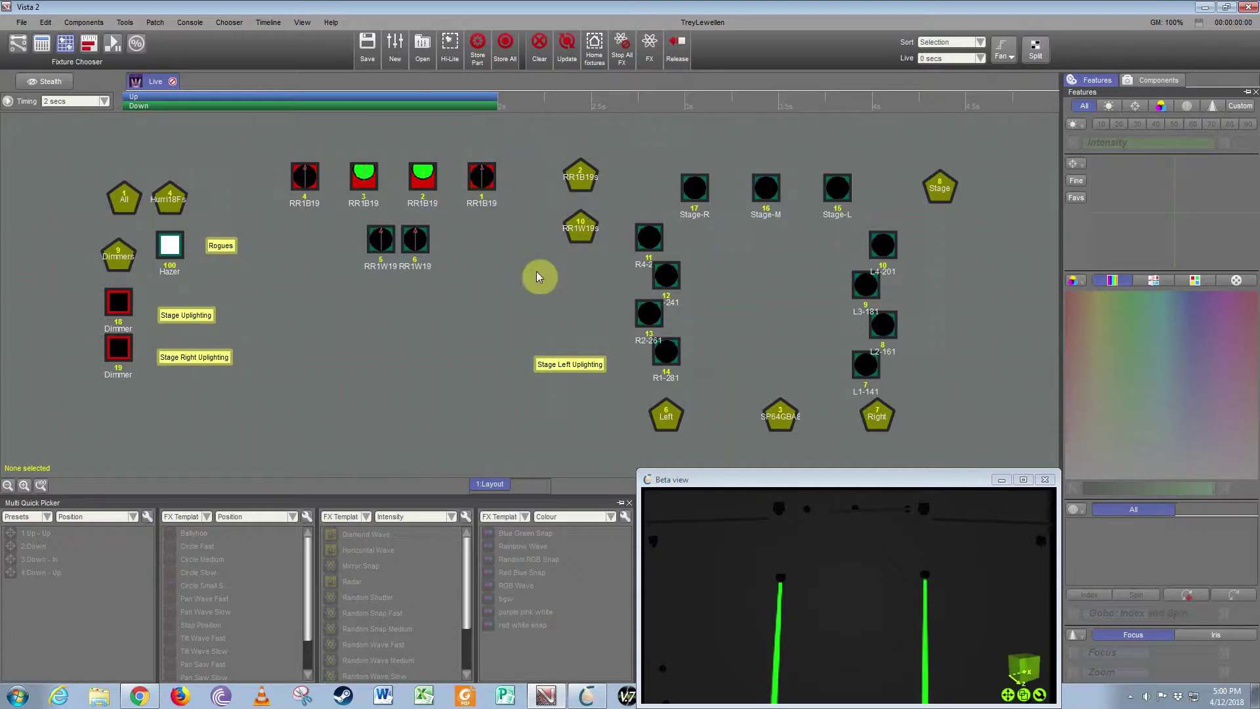
Step: Examine the two lit moving-head fixtures in the Beta view, comparing where each green beam points
click(926, 577)
click(782, 584)
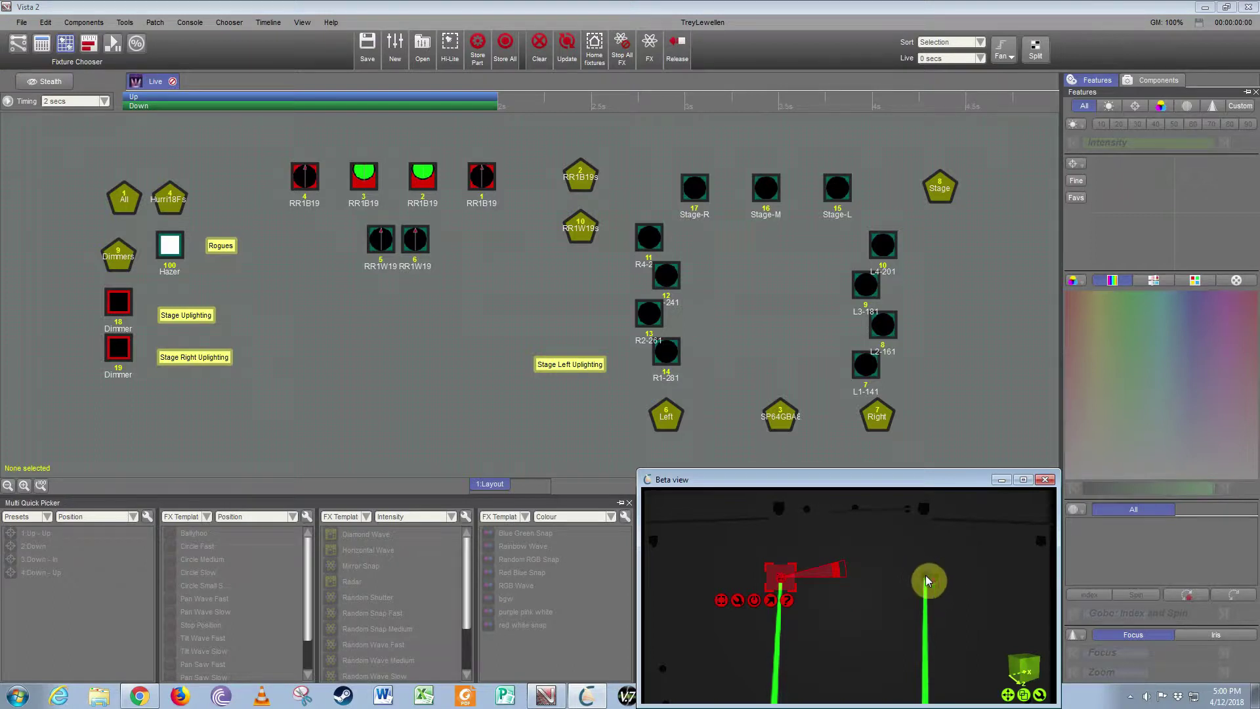
click(925, 578)
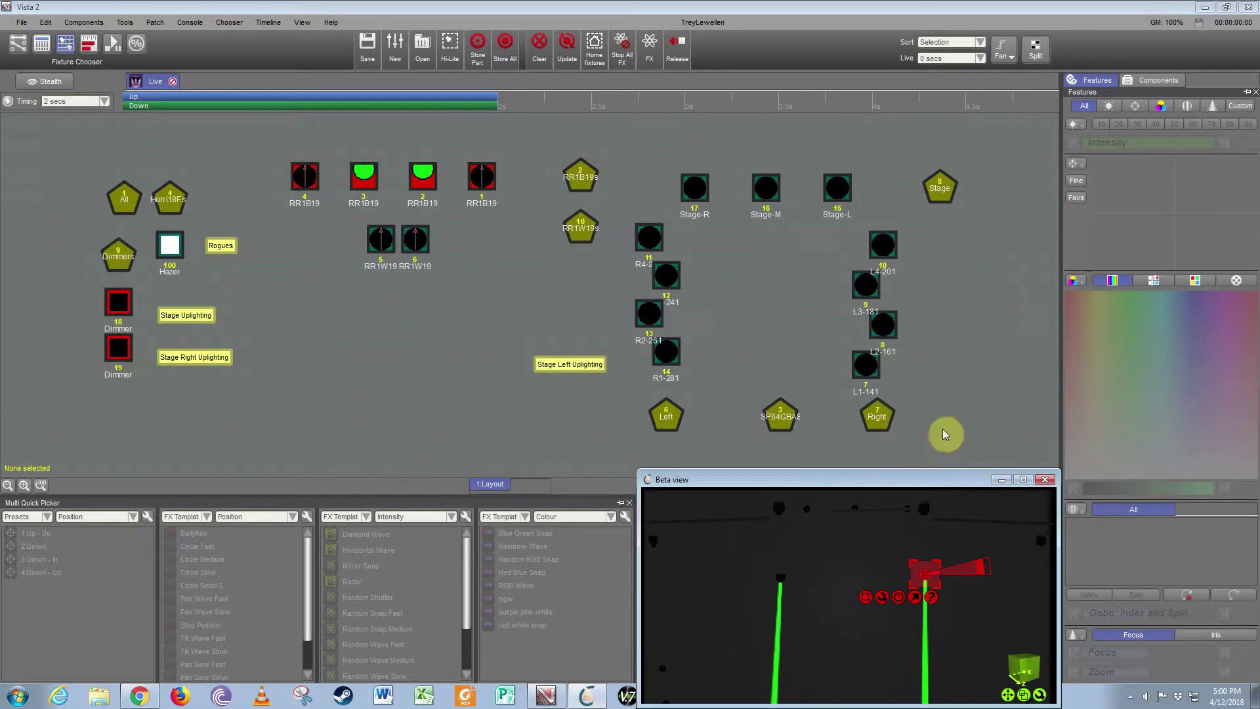
click(873, 563)
click(927, 576)
click(895, 591)
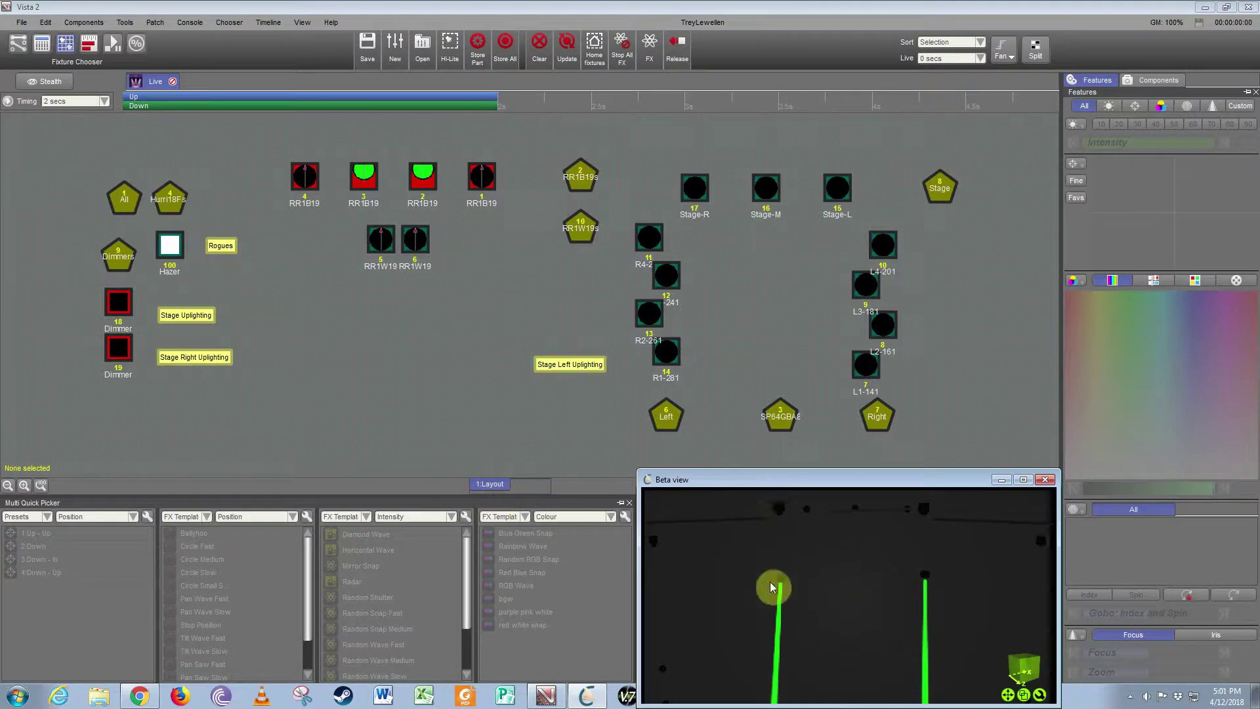
click(923, 579)
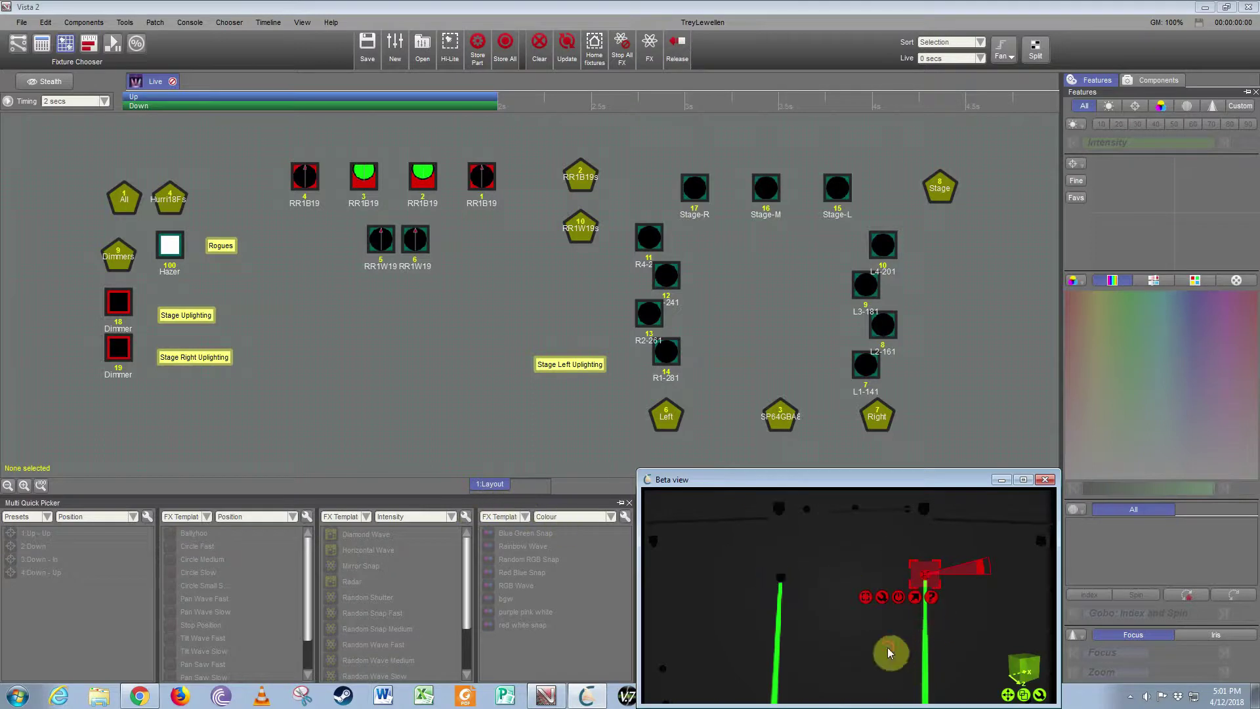
click(923, 544)
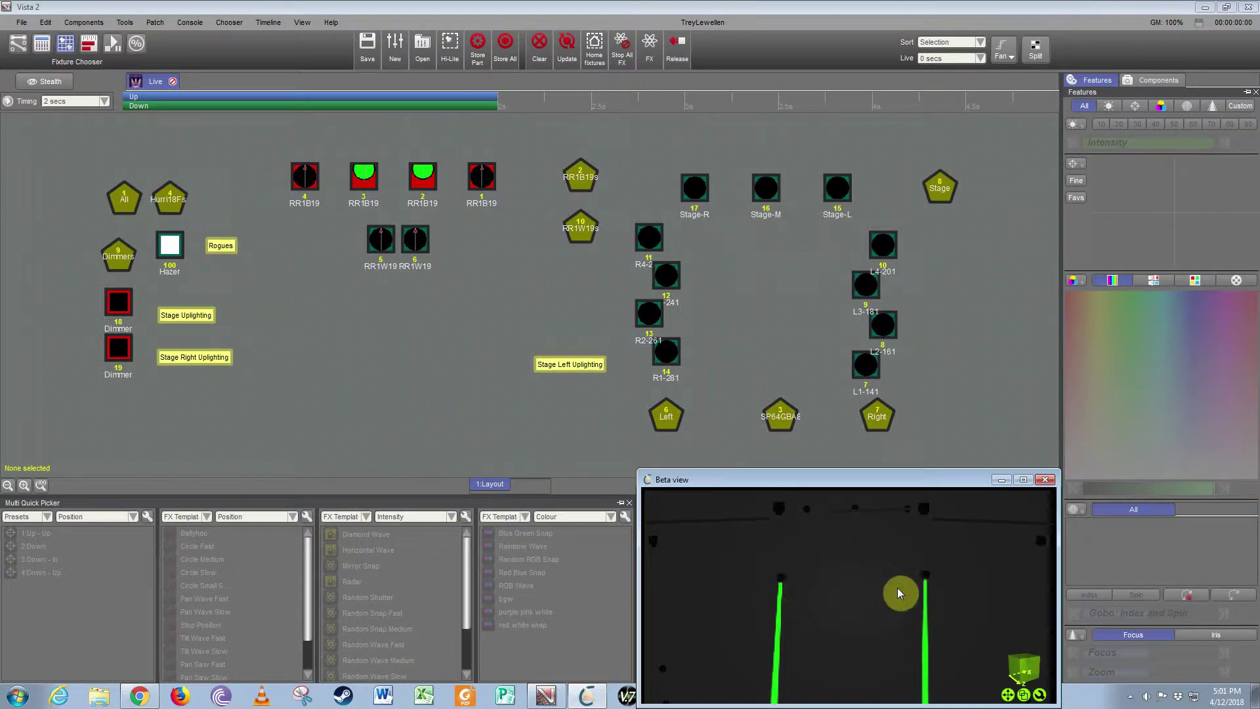
click(926, 577)
click(778, 581)
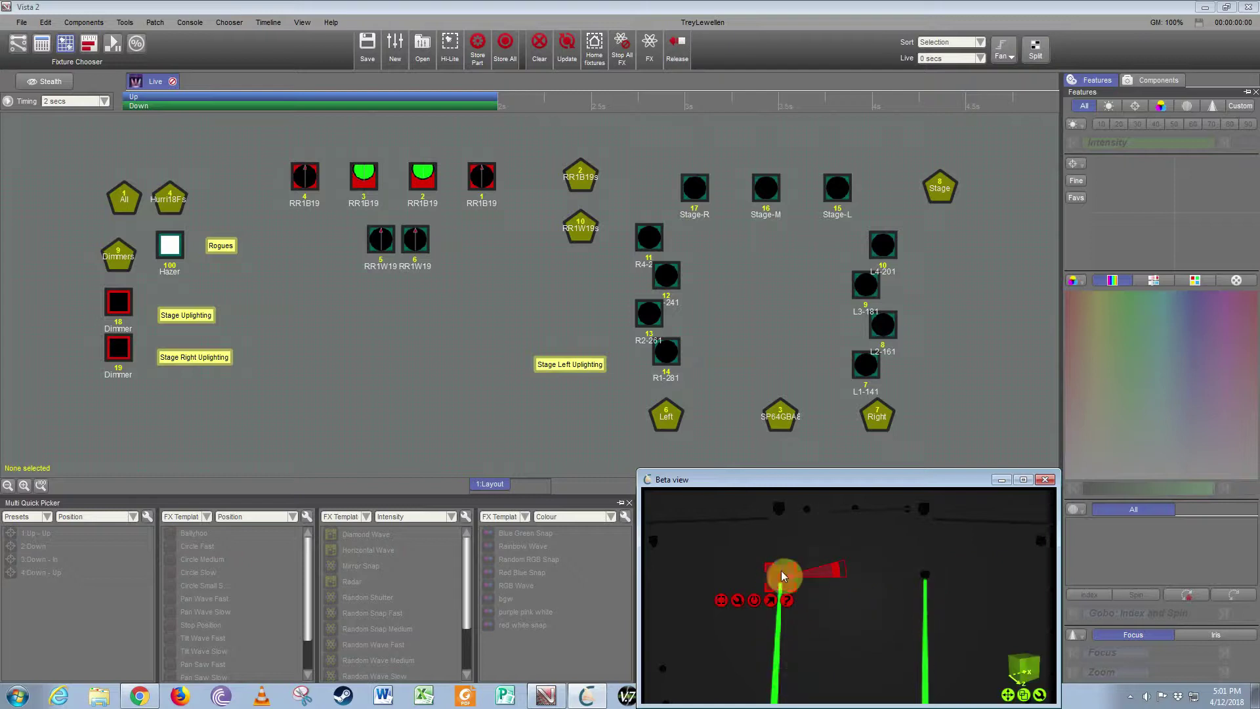
click(837, 629)
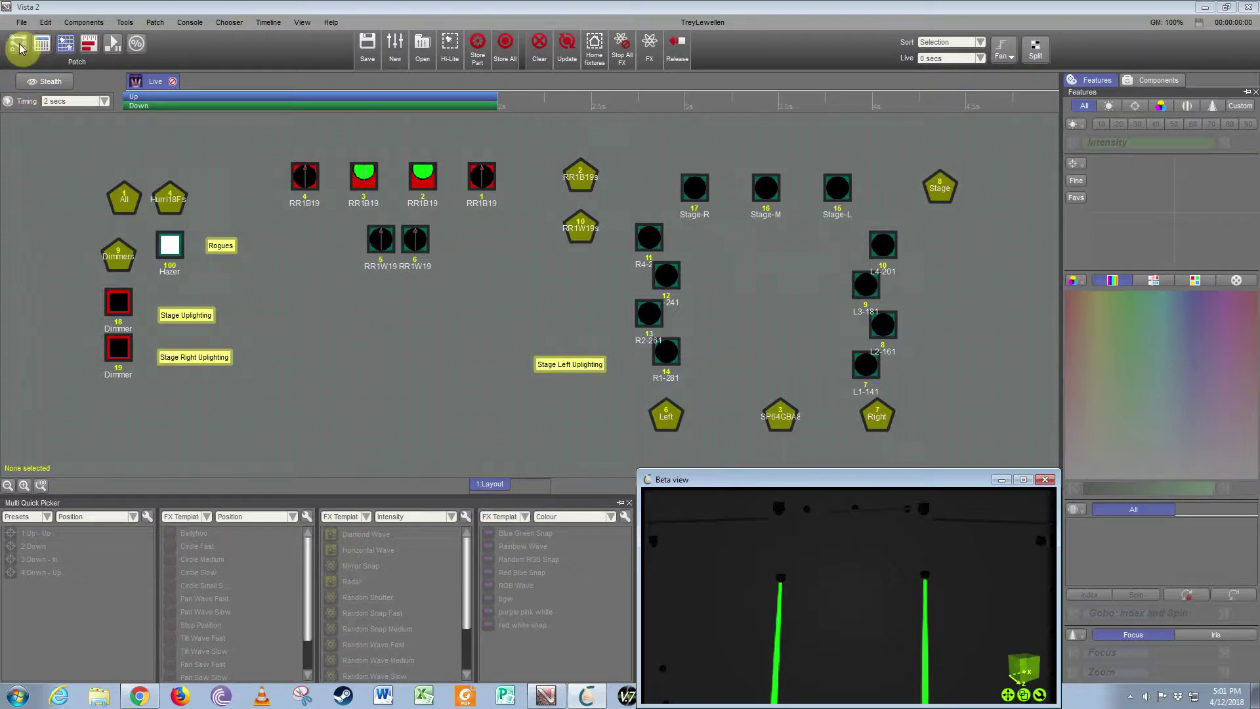
Step: Highlight RR1B19 fixtures 3 and 2 in turn to identify their beams, keeping fixture 2 selected
click(365, 175)
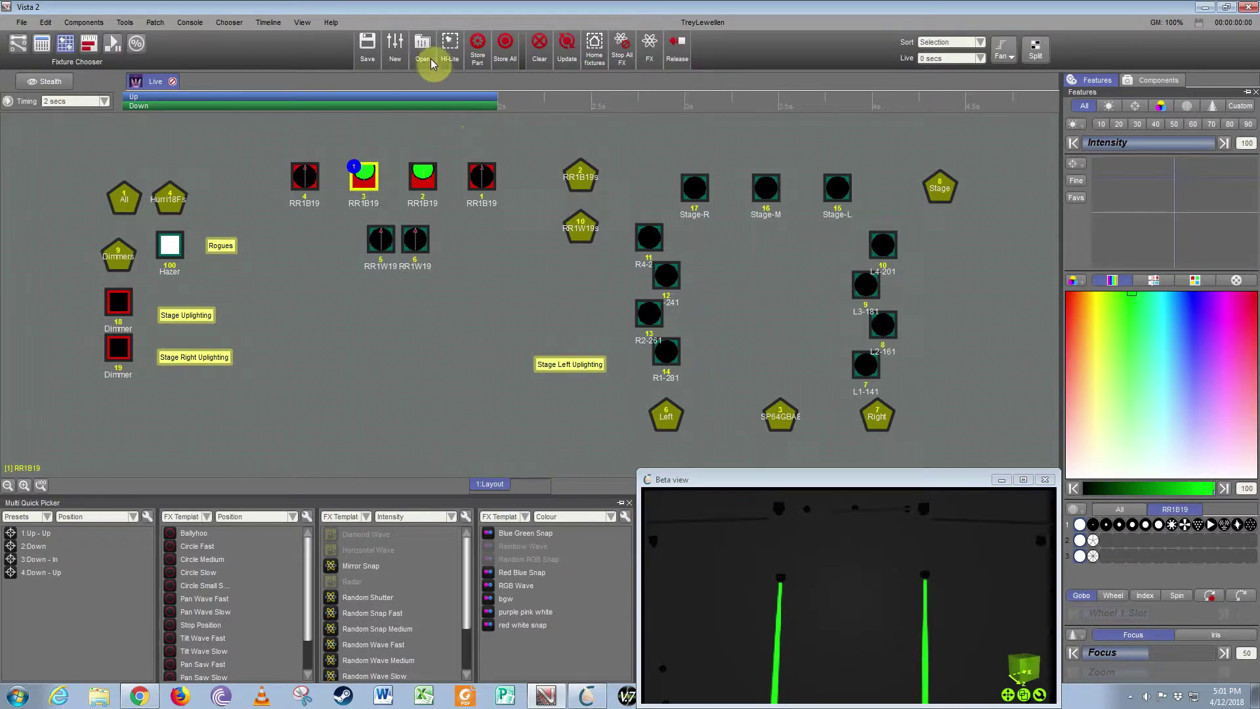
click(450, 48)
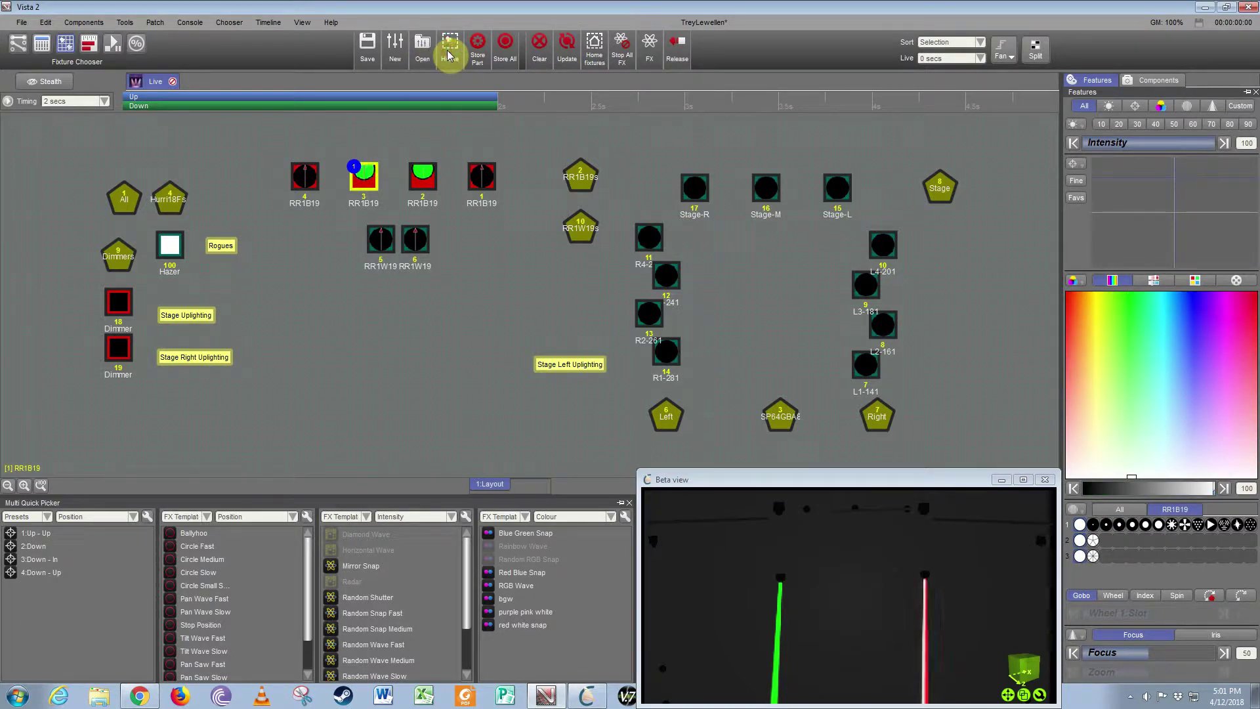
click(423, 174)
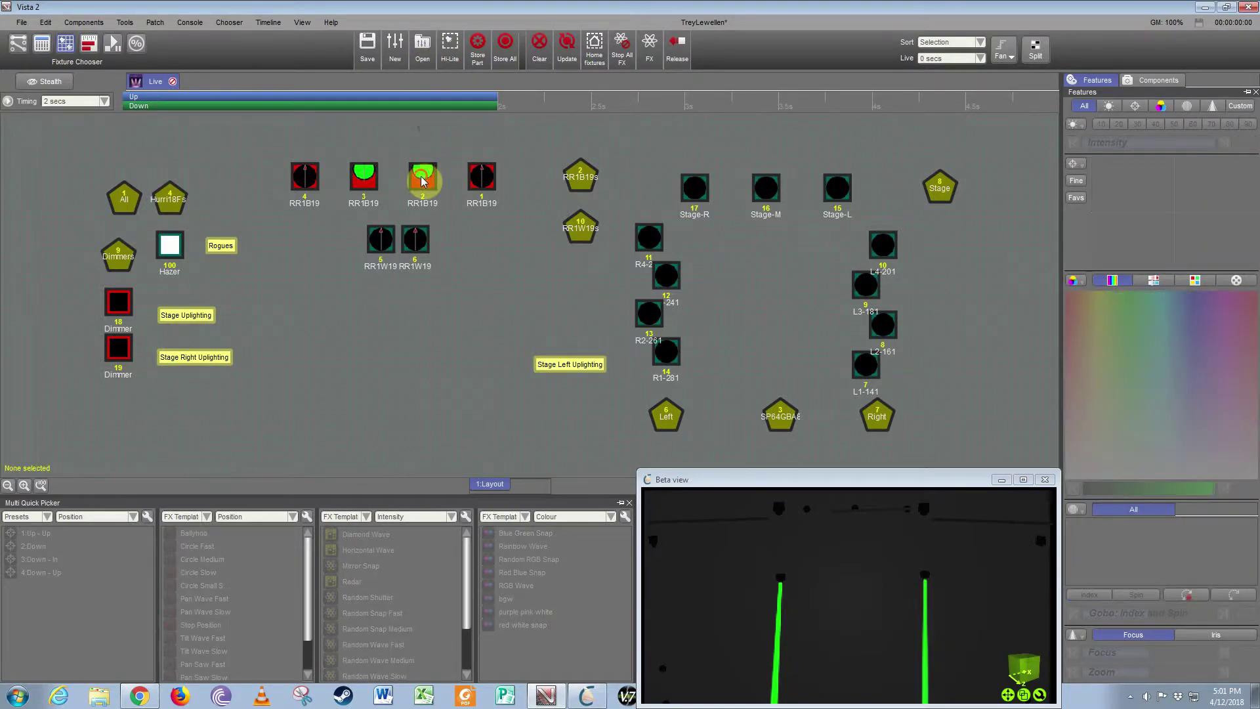
click(451, 59)
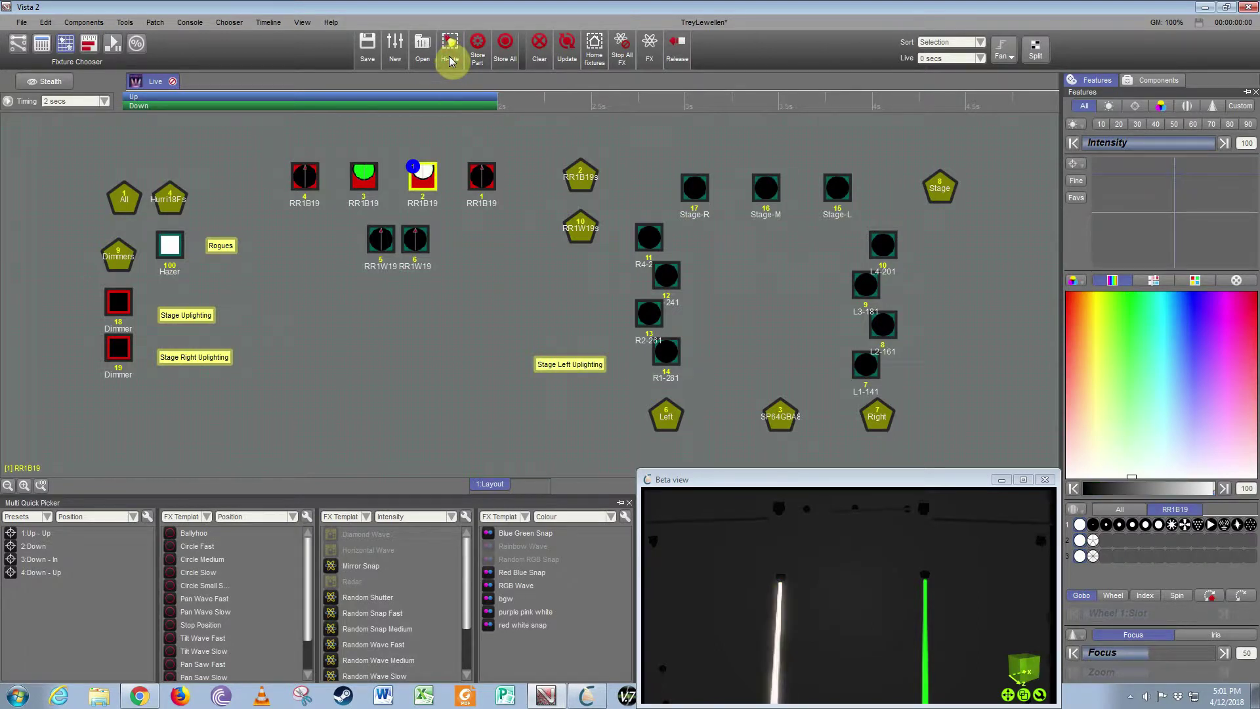
click(451, 59)
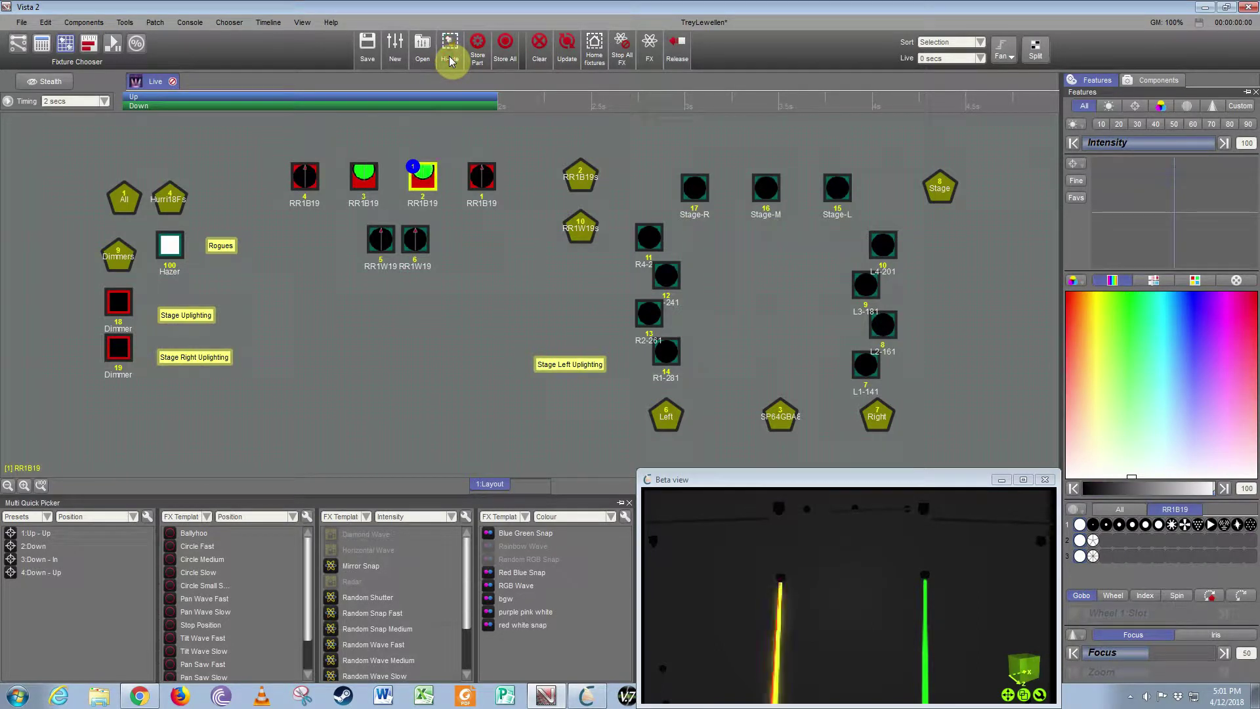
Step: Open the patch and show the transform settings of RR1B19 fixture 2
click(20, 45)
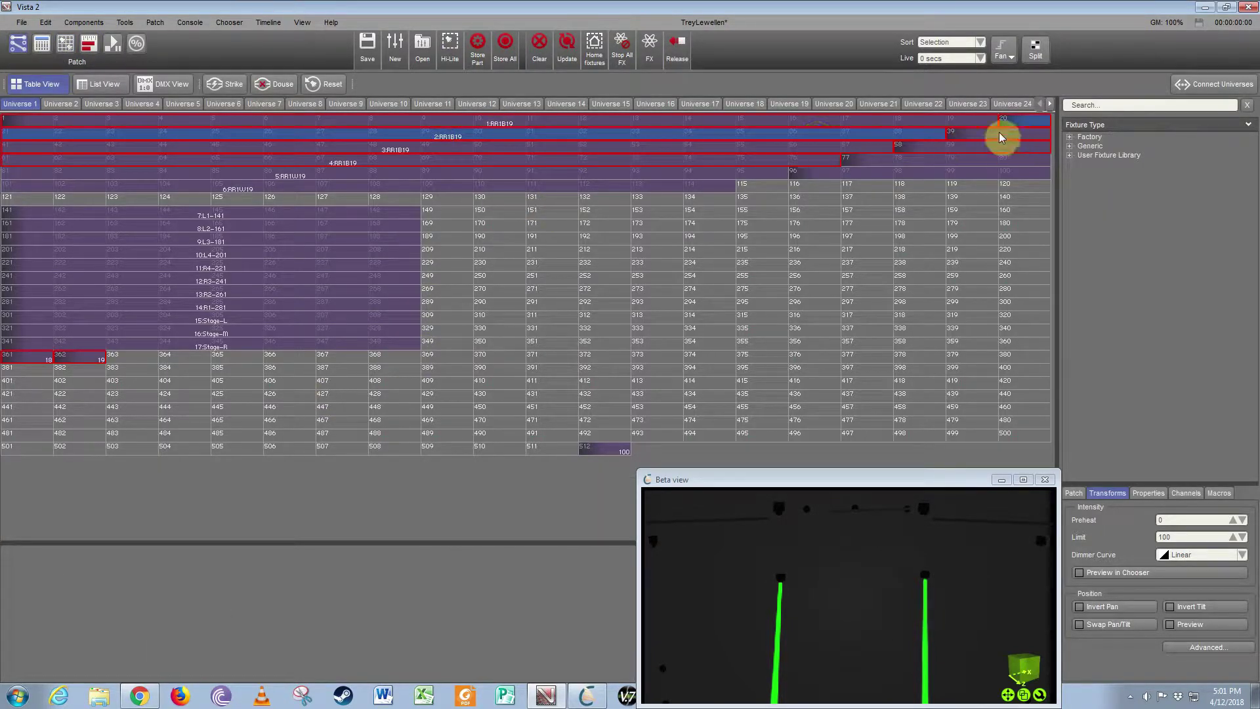
click(1076, 497)
click(1106, 497)
click(1154, 495)
click(1125, 496)
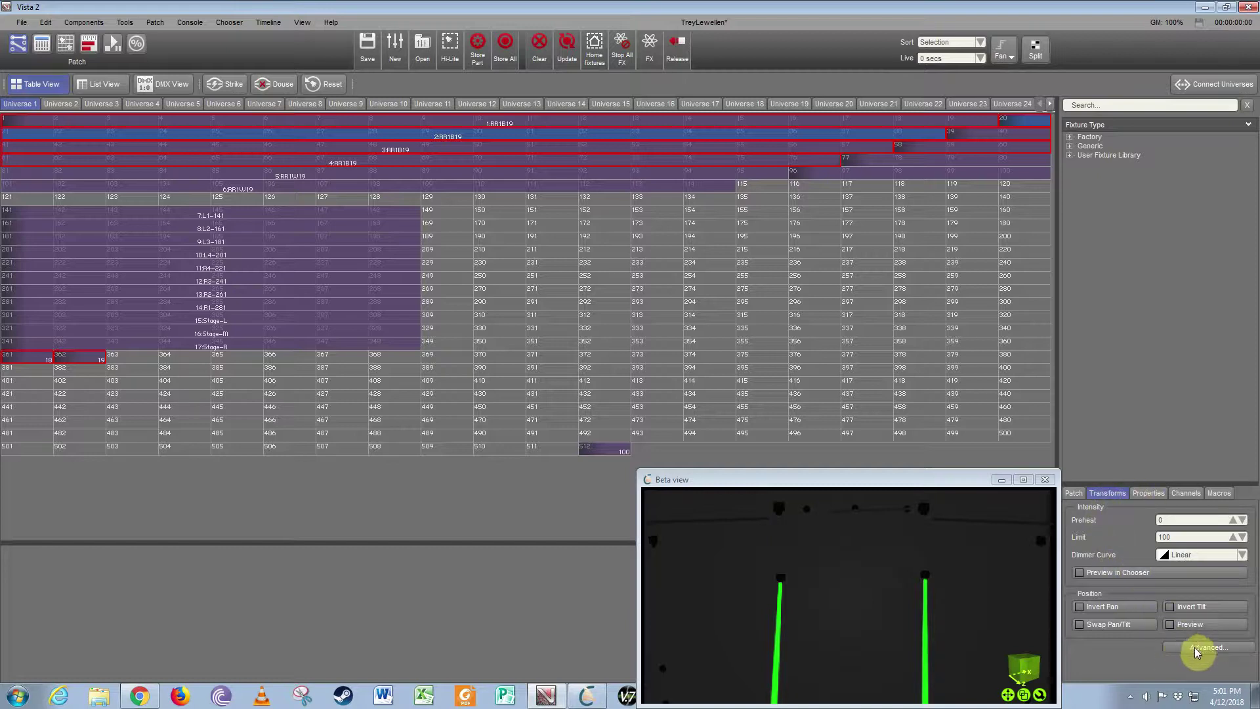
Step: Try the tilt inversion and pan inversion options on RR1B19 fixture 2
click(1191, 608)
click(1191, 608)
click(1112, 604)
click(1099, 605)
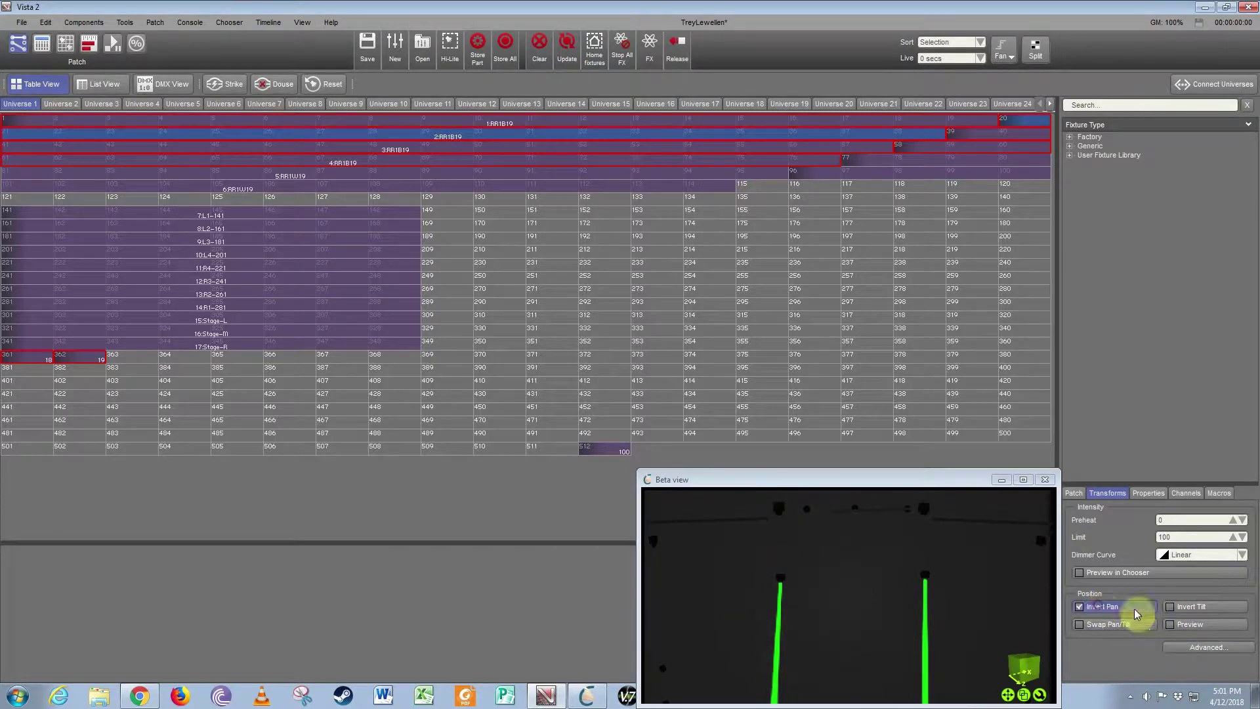
Step: Review the advanced Pan transform of fixture 2 and turn its pan inversion off
click(1207, 648)
drag(567, 182, 461, 189)
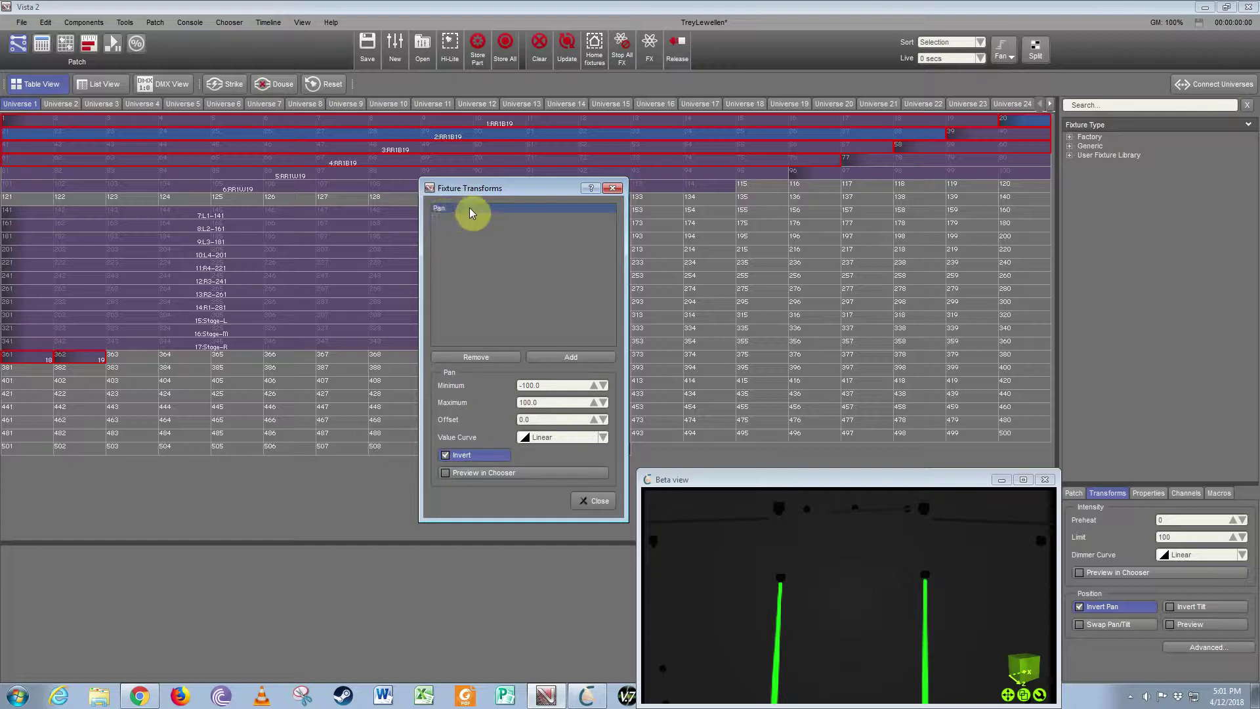
click(466, 456)
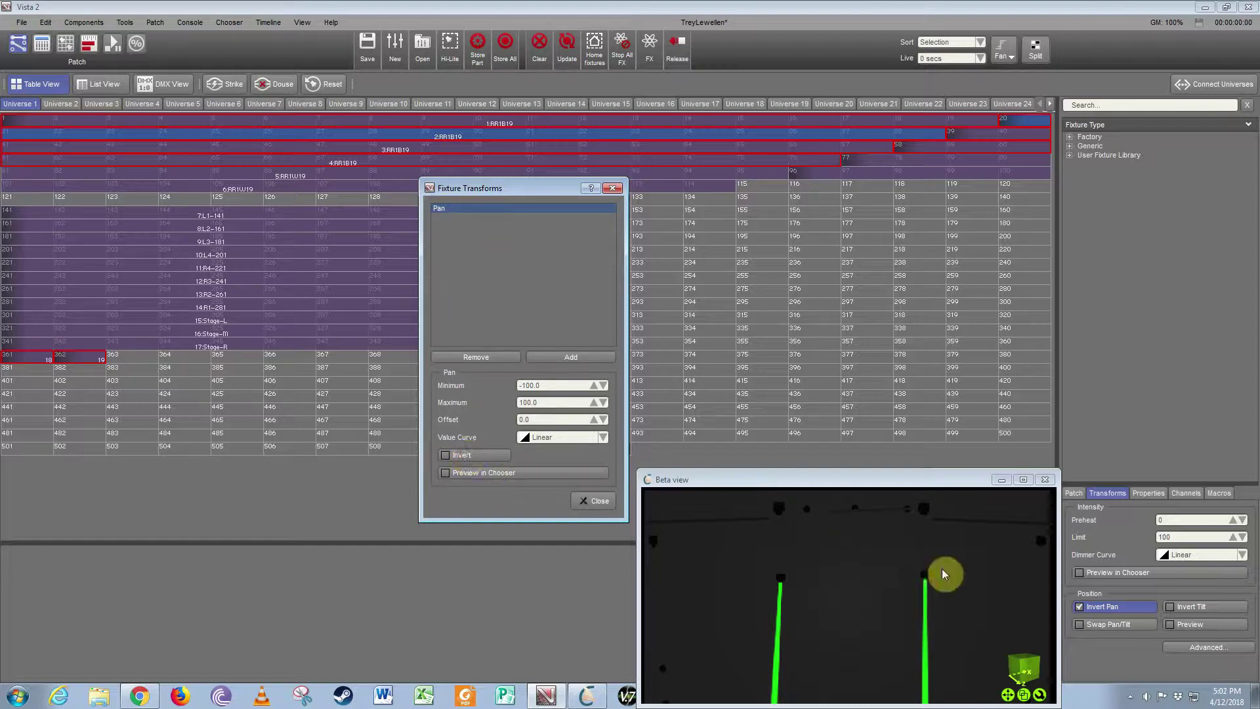
click(578, 502)
click(1079, 607)
Step: Add a Pan transform to fixture 2 in the advanced fixture transforms
click(1206, 647)
click(656, 348)
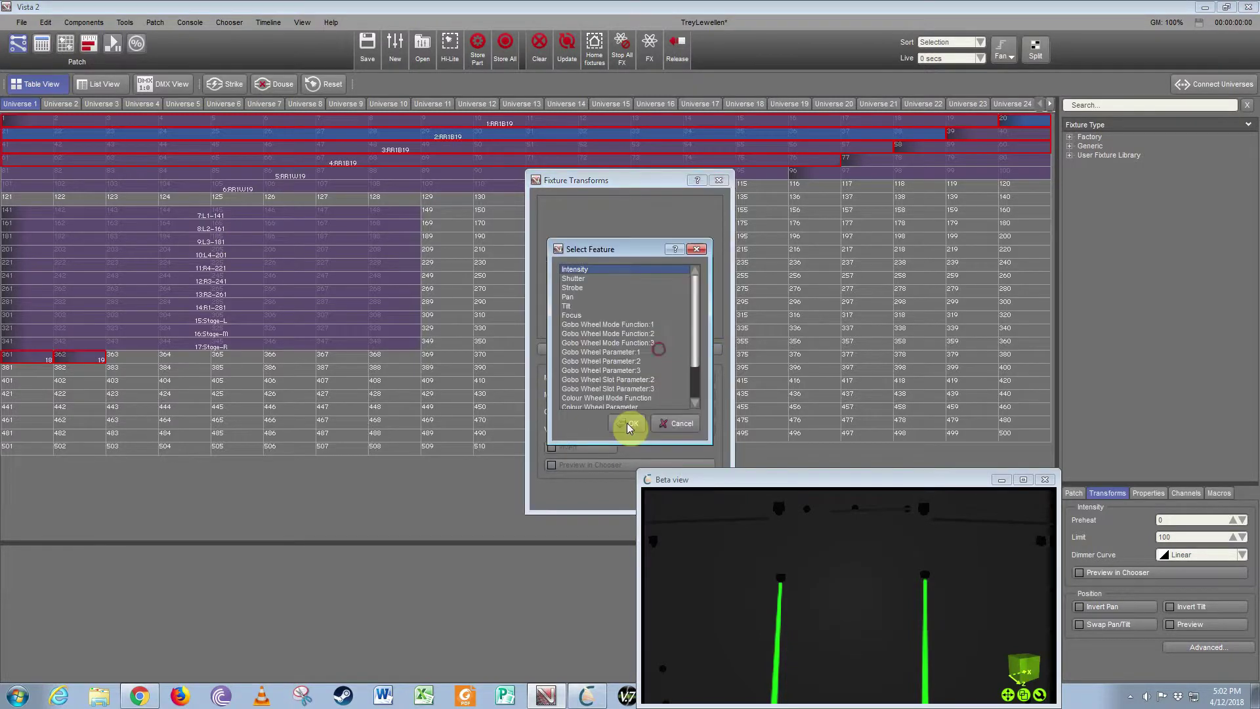
click(696, 248)
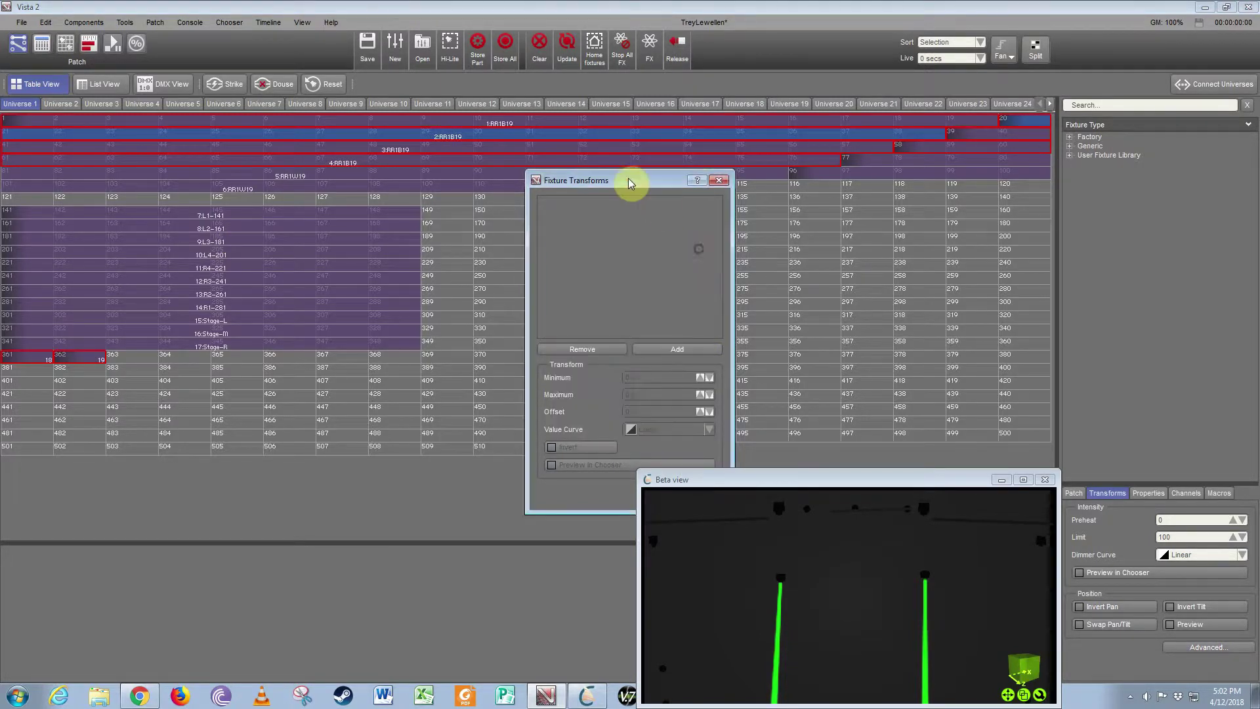
drag(630, 180, 492, 180)
click(519, 341)
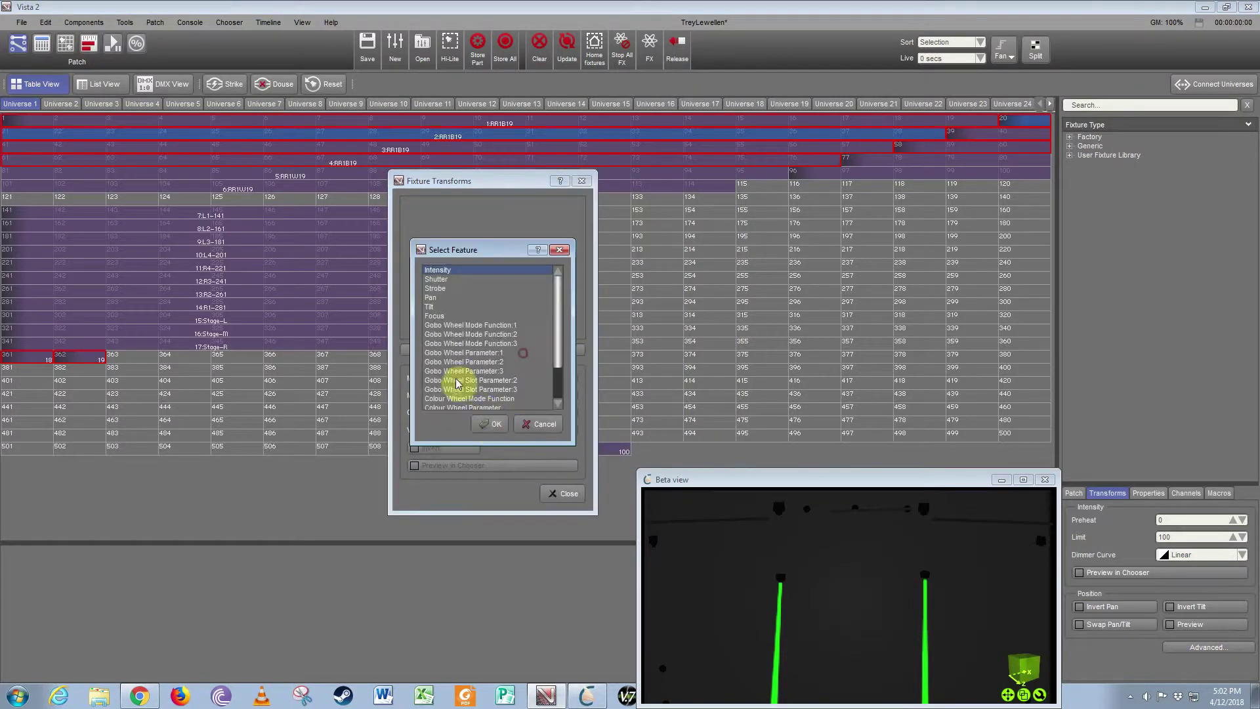
click(439, 297)
click(494, 423)
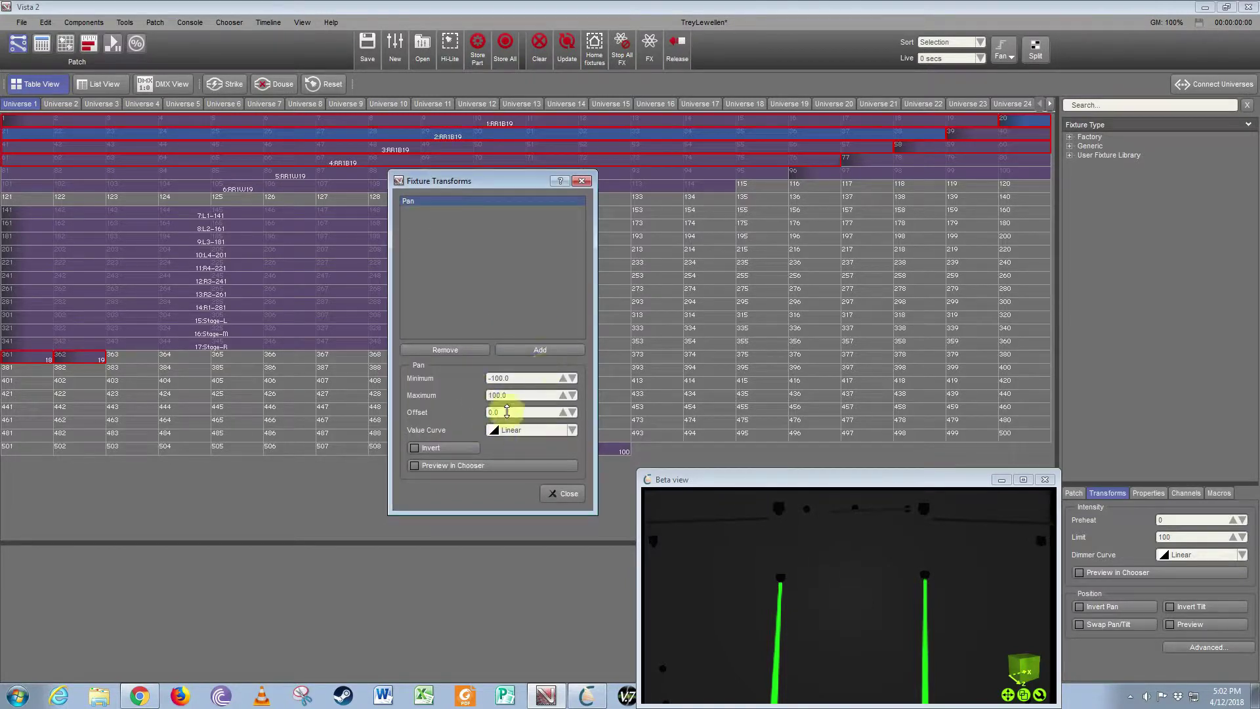
Step: Try raising the Pan transform's offset to 33, toggling blackout on and off to check the fixture
click(507, 414)
text(1.0)
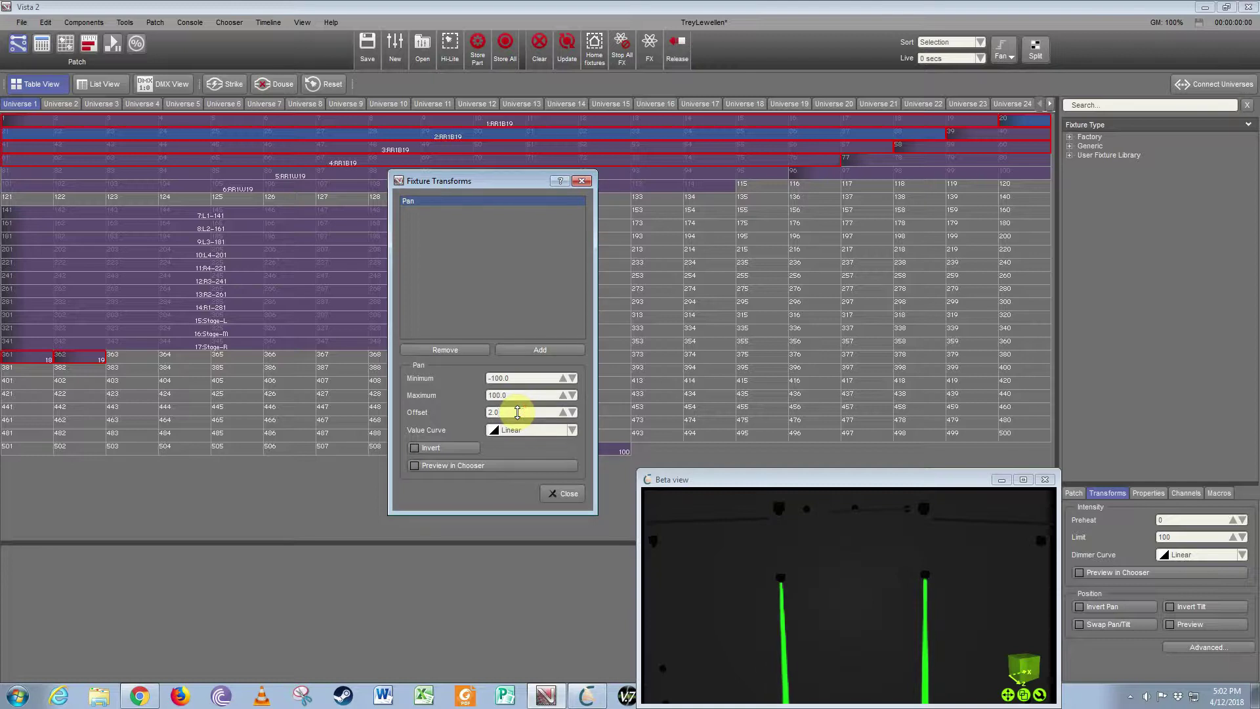
scroll(517, 412, down, 2)
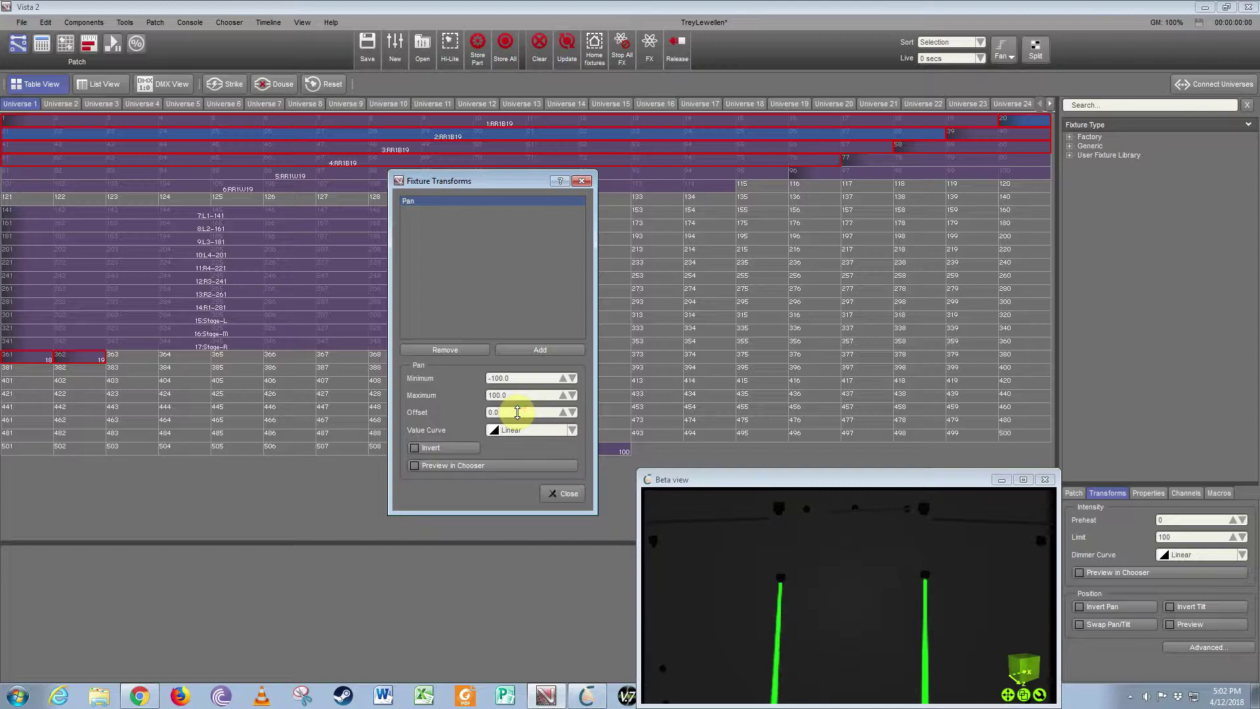
scroll(518, 413, up, 20)
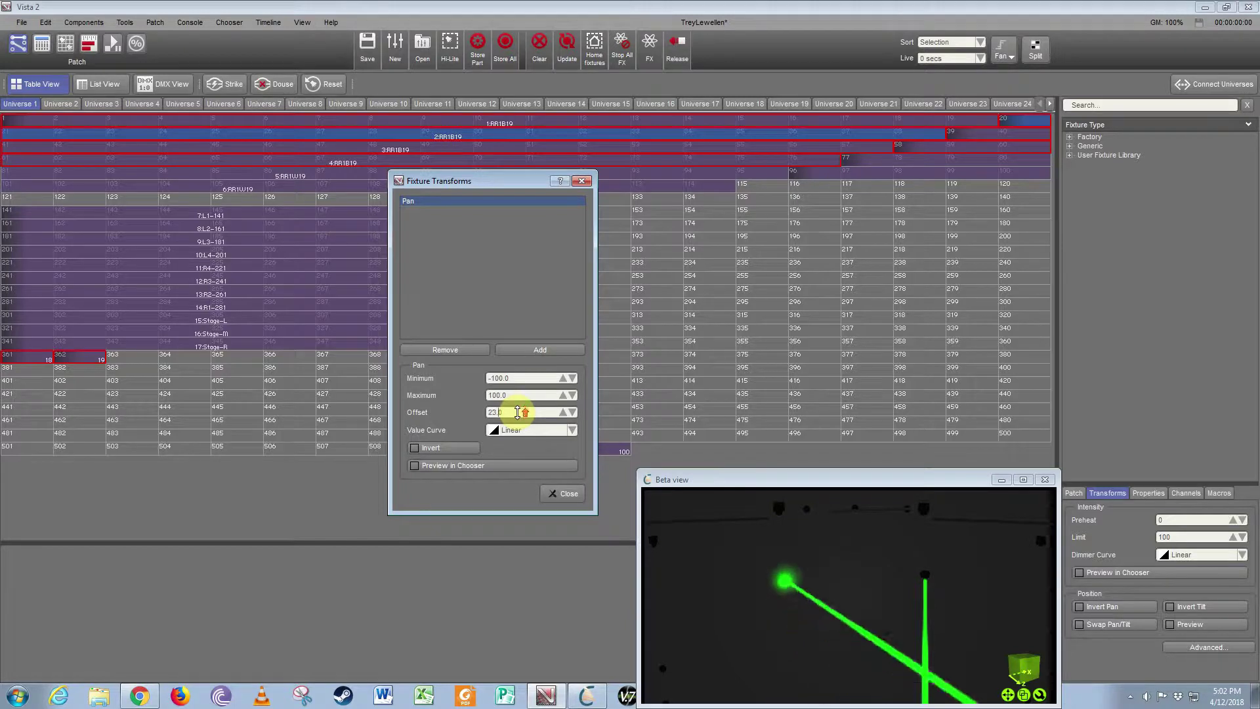
scroll(518, 412, up, 5)
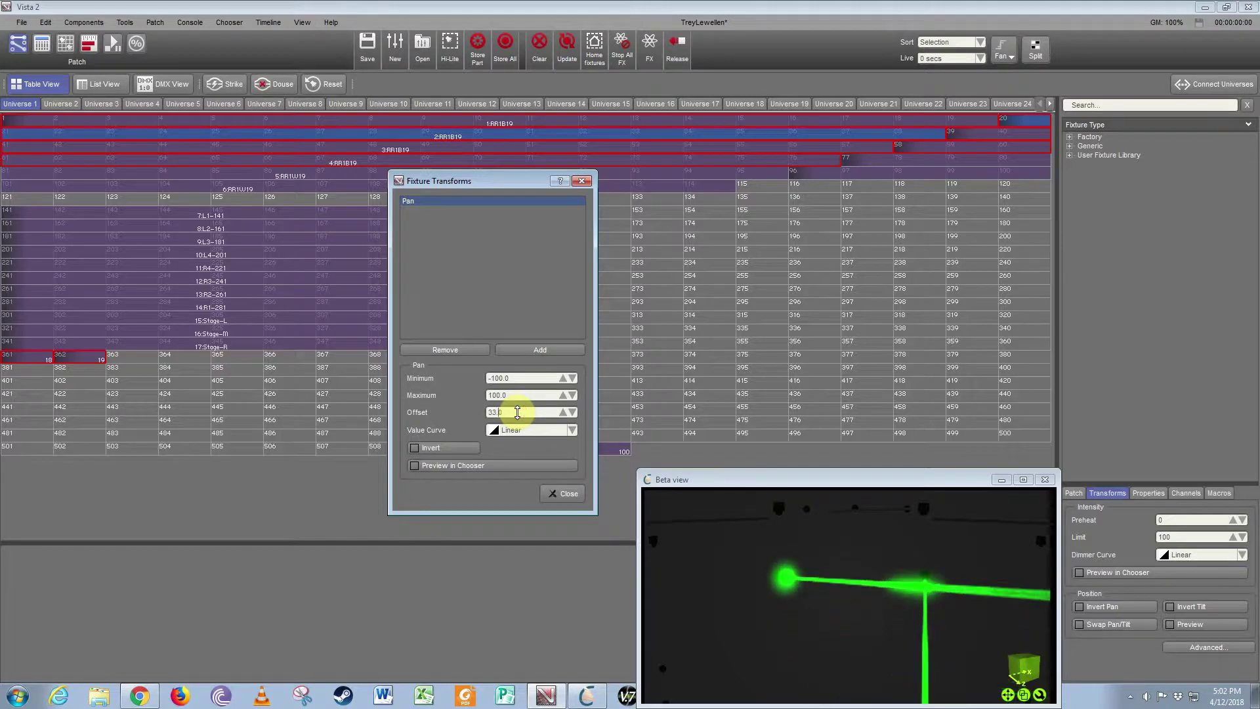
key(ctrl+b)
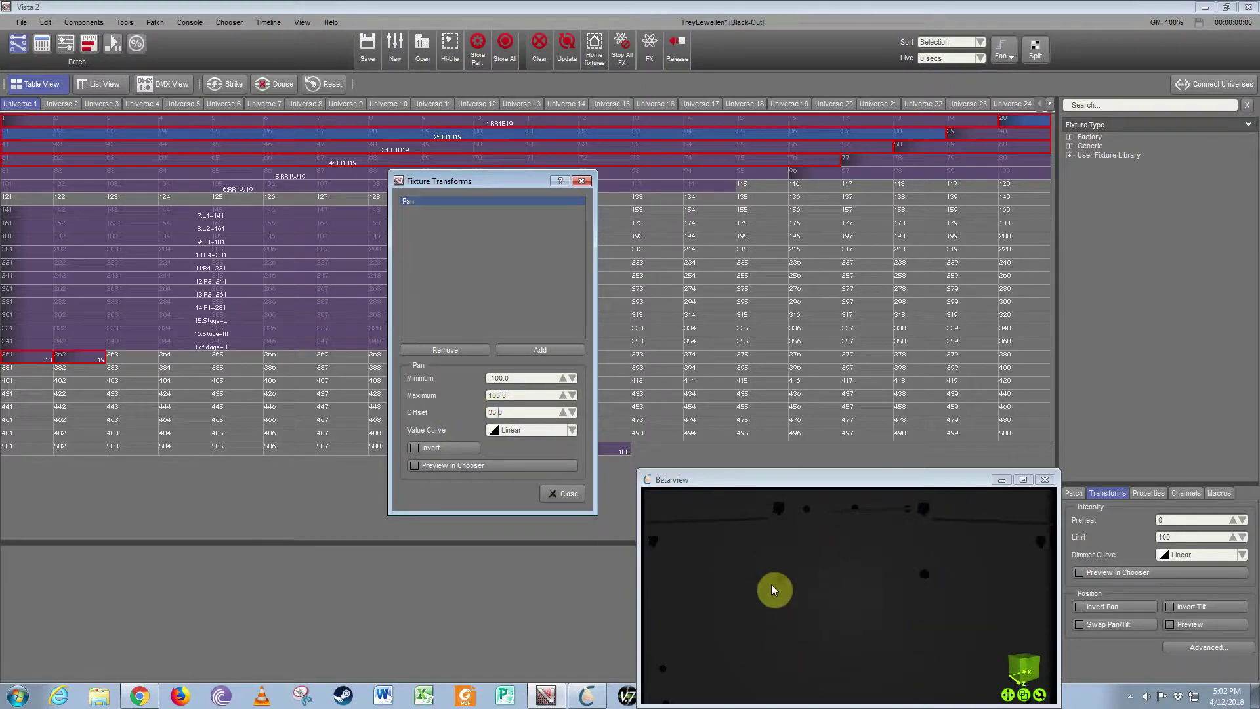
key(ctrl+b)
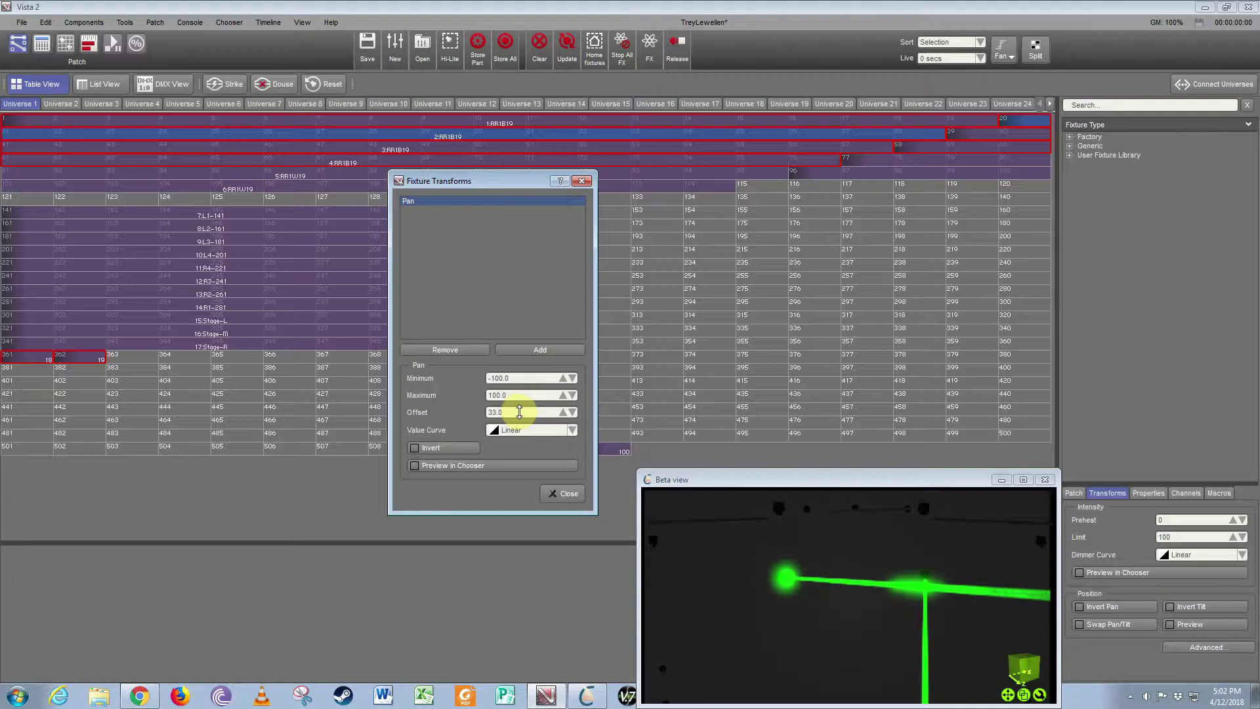
Step: Replace the Pan transform's offset with several trial values, ending at 48
double_click(510, 411)
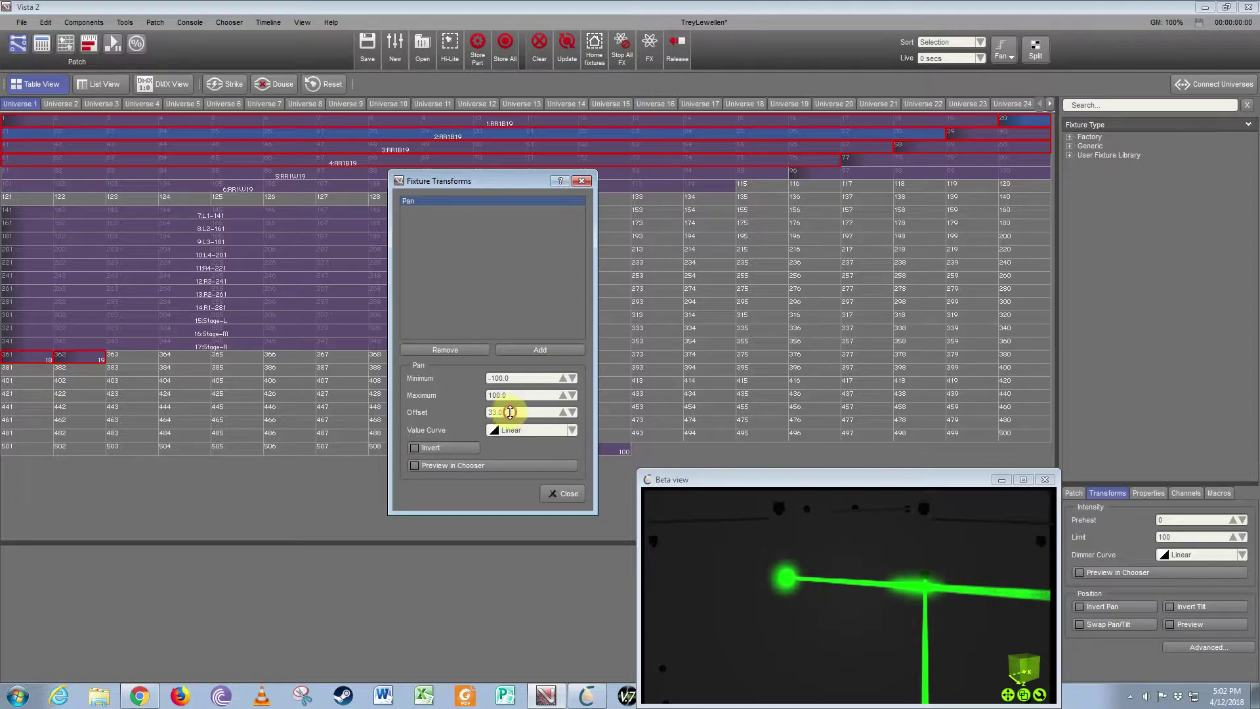
drag(510, 411, 466, 411)
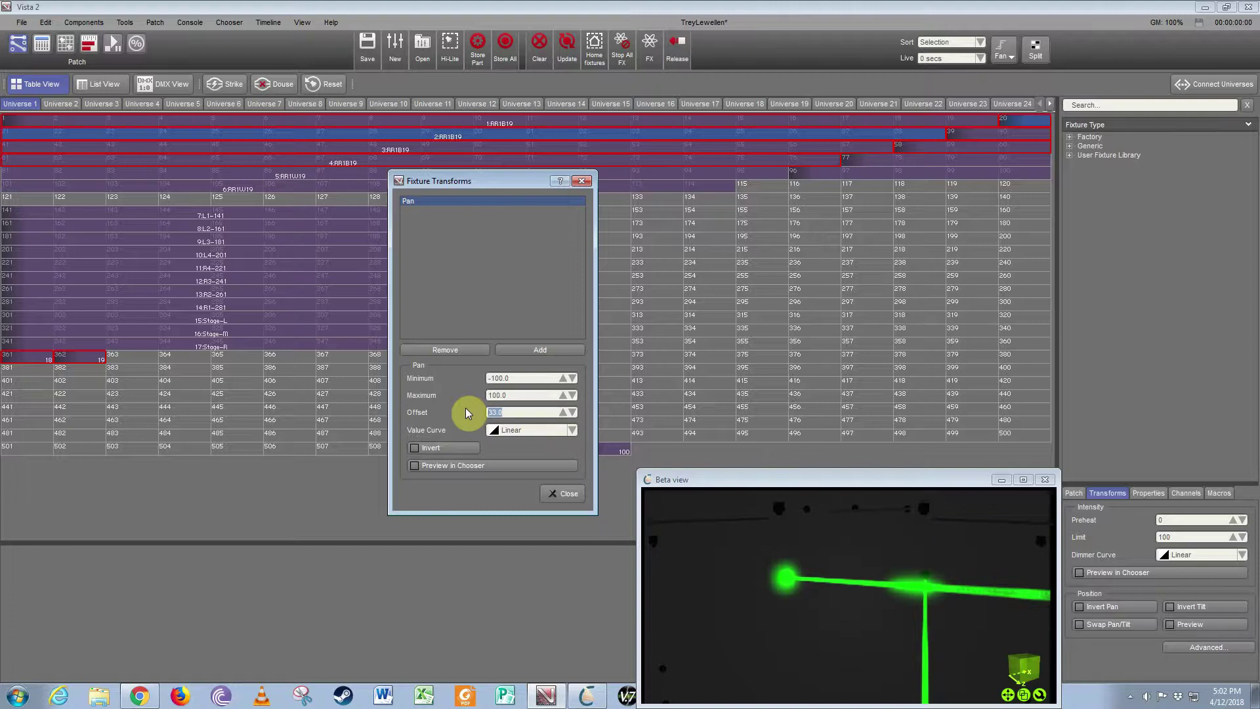
text(-100)
key(Return)
text(100)
key(Return)
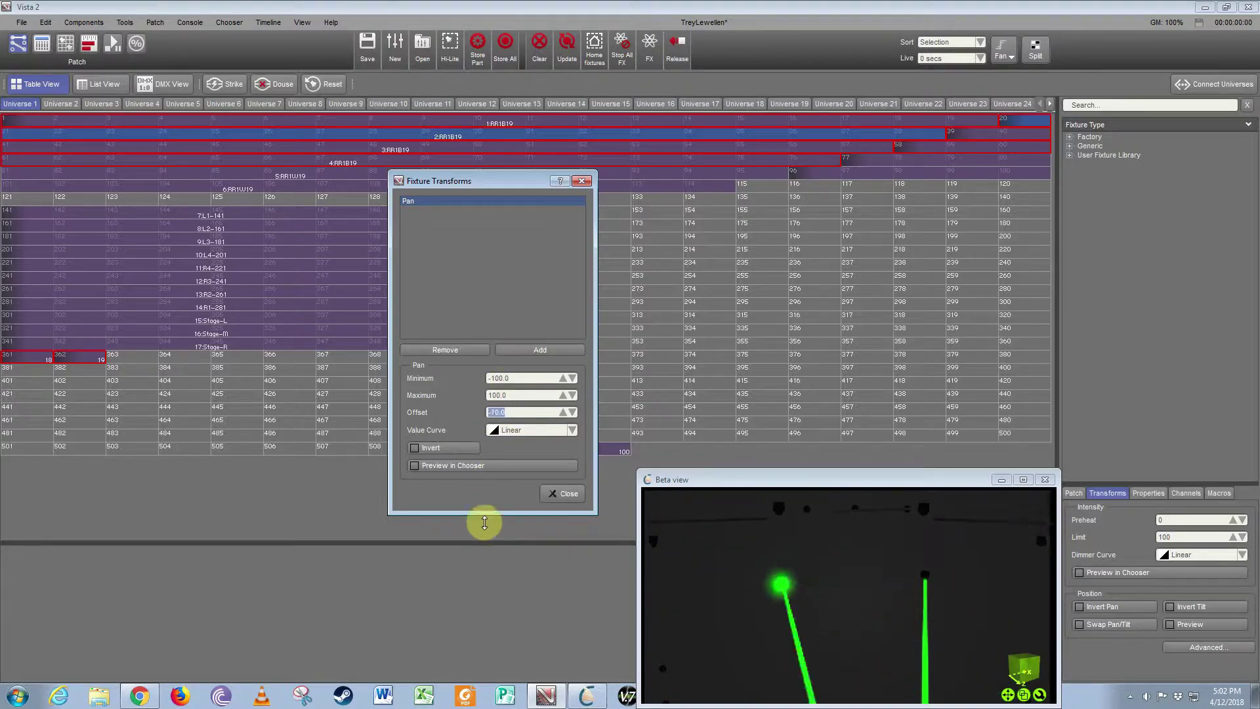
text(48)
key(Return)
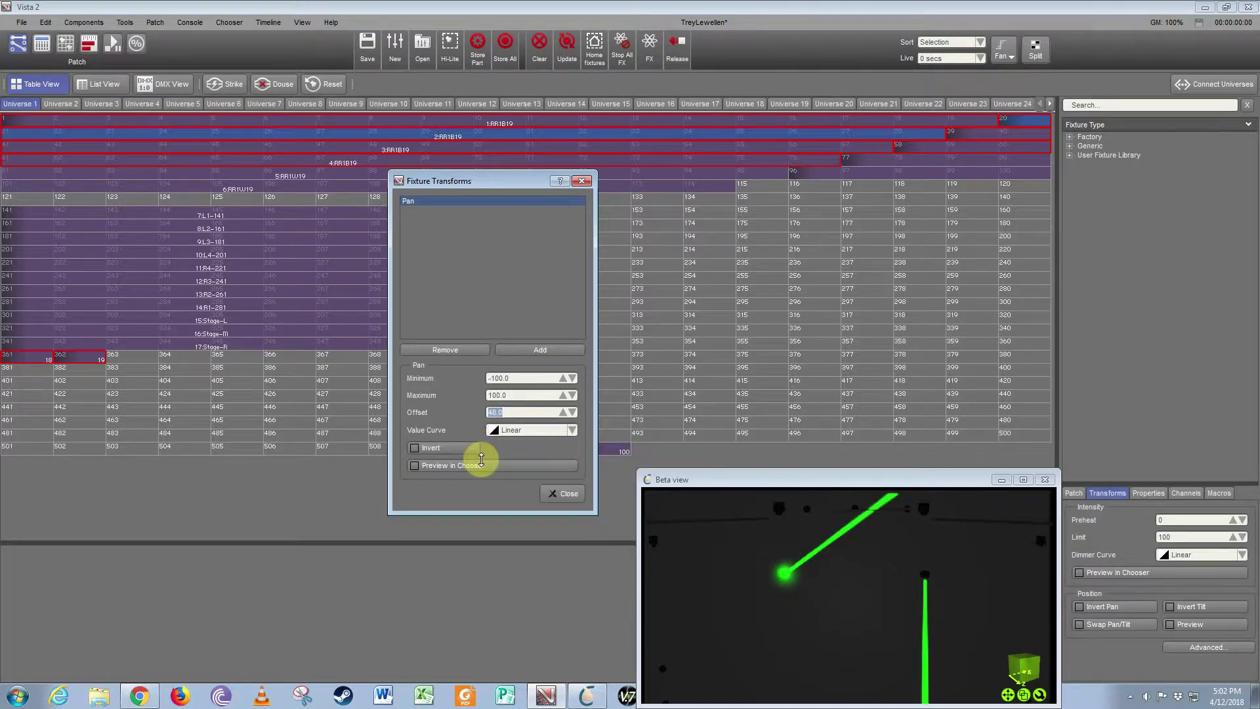
Step: Replace the Pan transform's offset with the trial values 4 and 0, ending at 1, and close the fixture transforms
text(4)
key(Return)
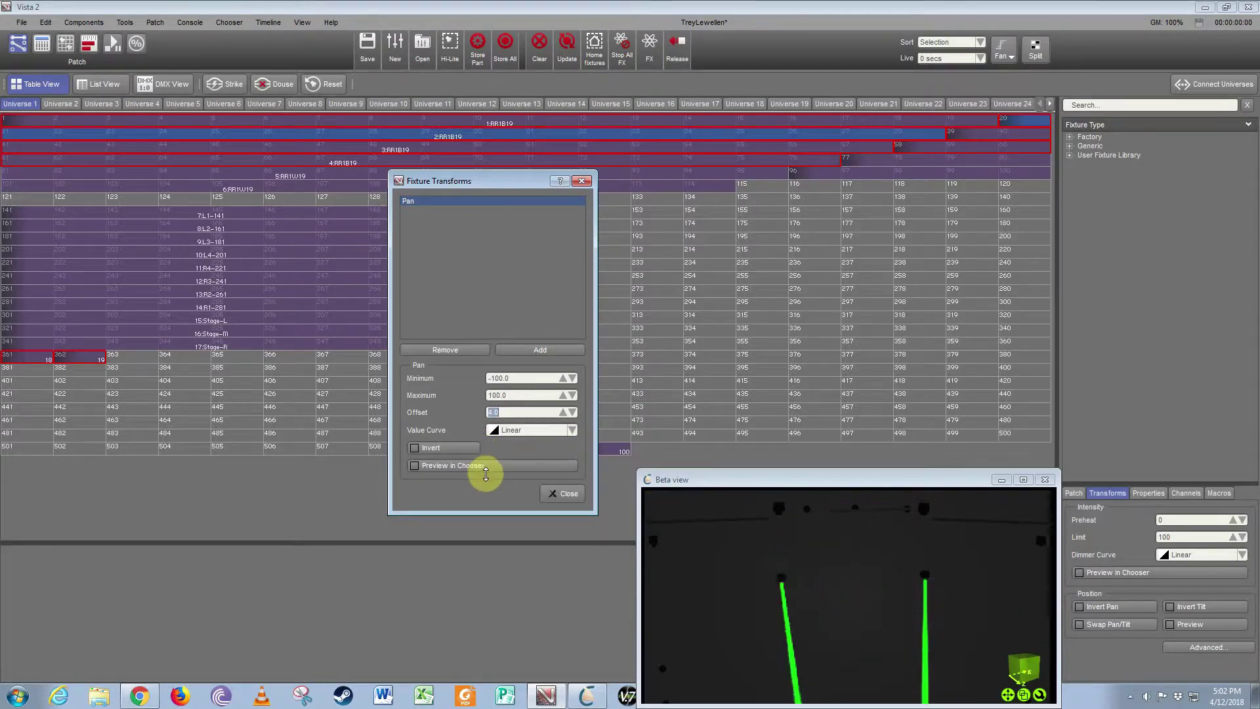
text(0)
key(Return)
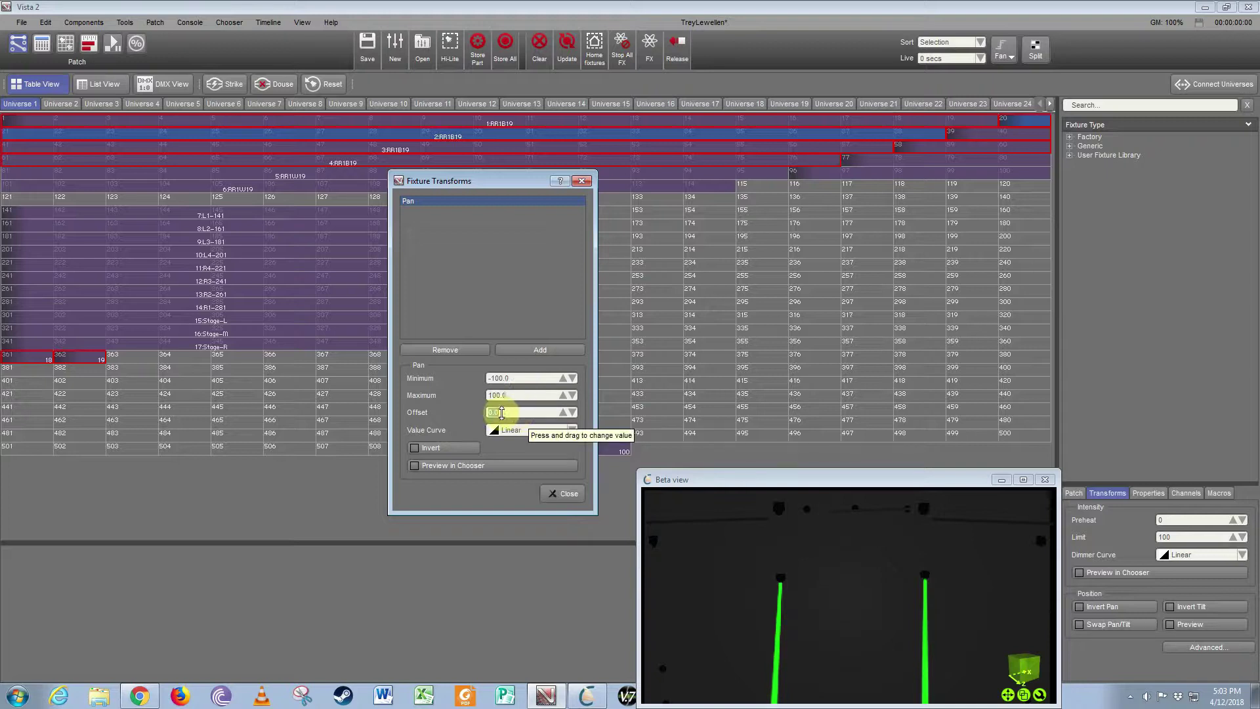
text(1.0)
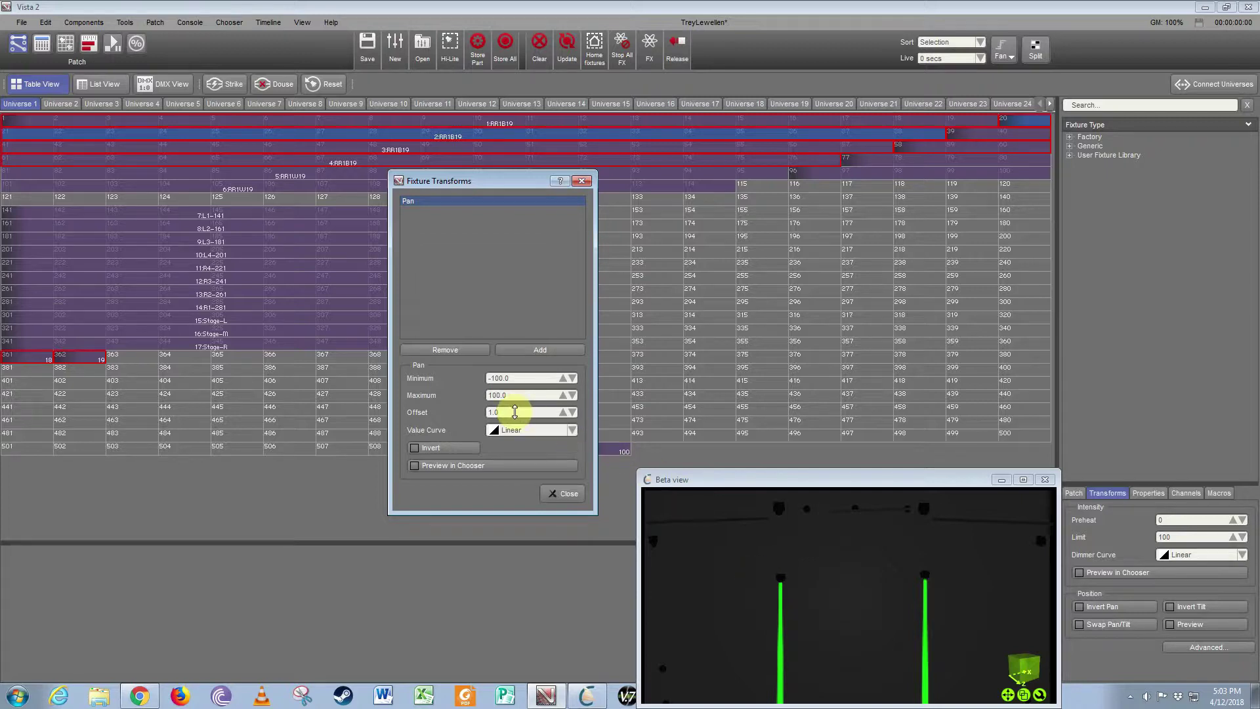
scroll(515, 413, up, 1)
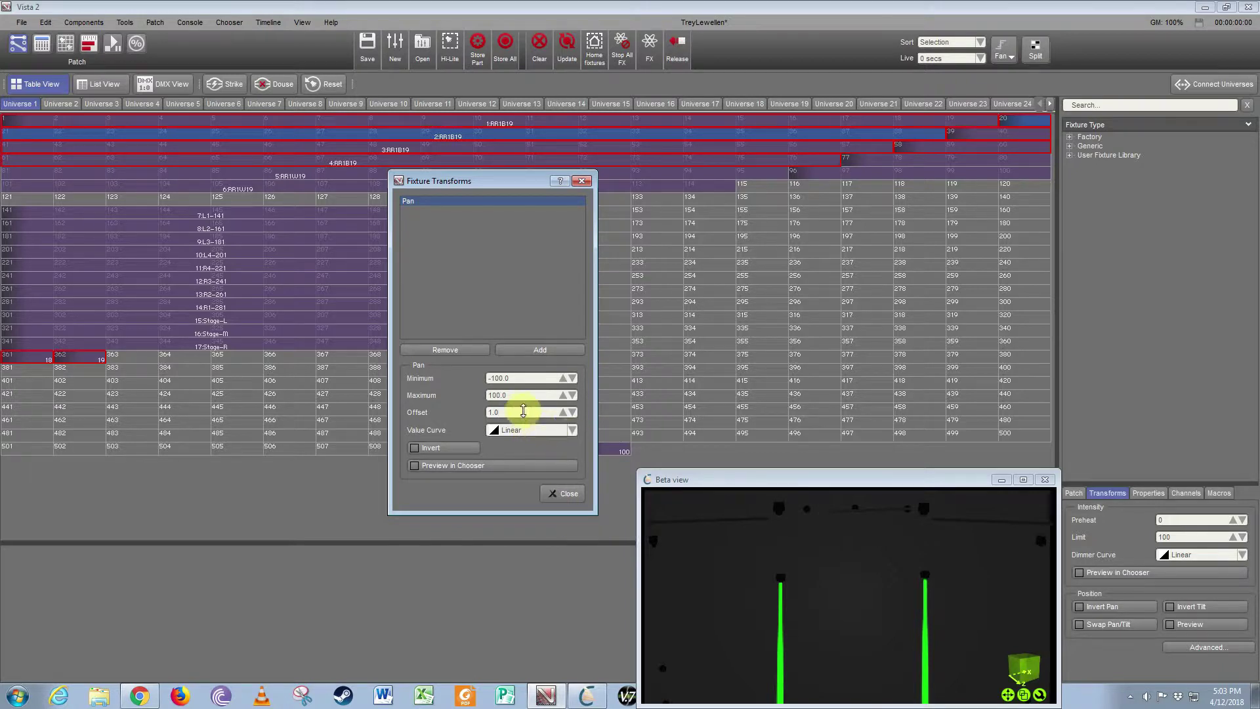
click(565, 496)
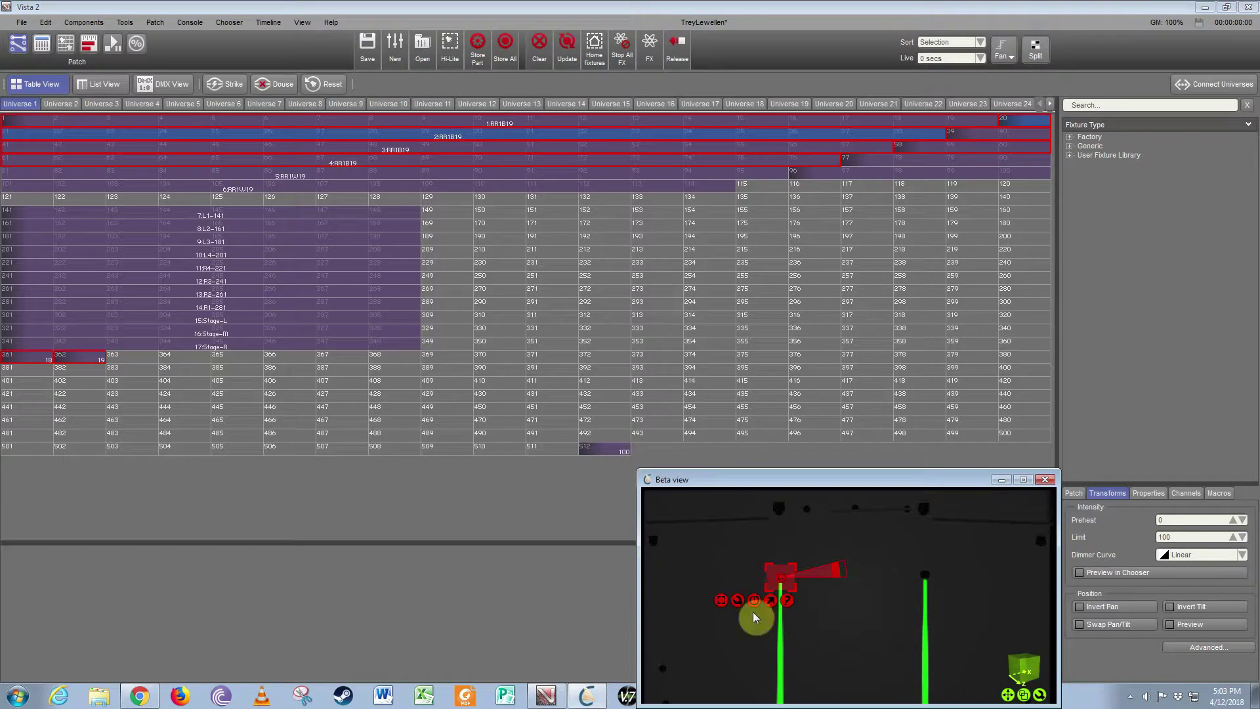
Step: Add a Pan transform with an offset of 66 to fixture 3 in the advanced fixture transforms
scroll(807, 659, down, 3)
drag(807, 664, 820, 591)
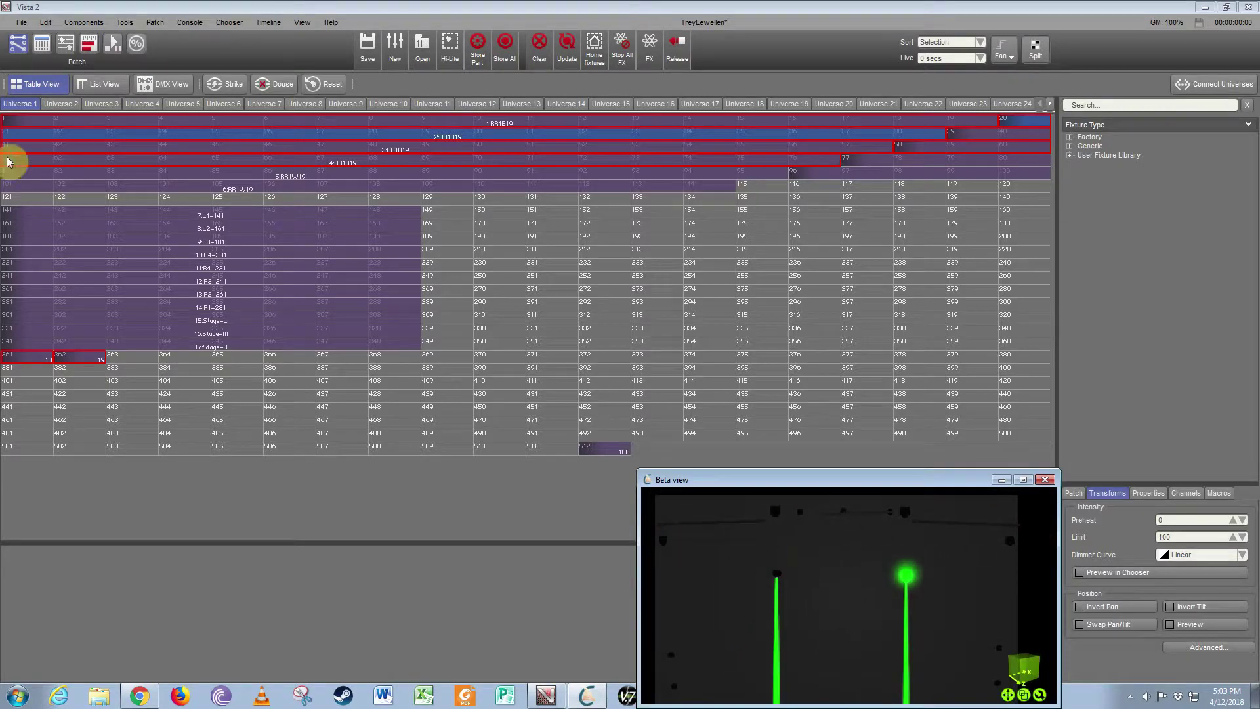
click(492, 151)
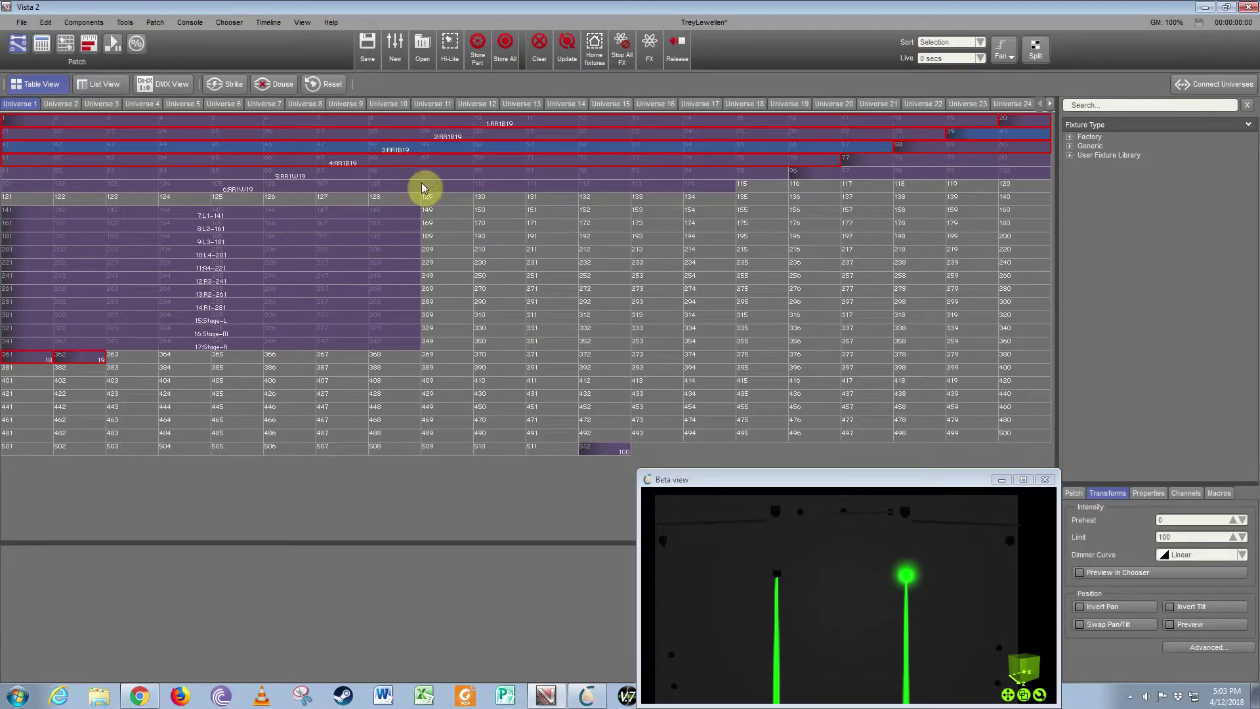
click(1201, 648)
drag(574, 183, 396, 192)
click(484, 360)
click(397, 307)
click(452, 433)
drag(472, 420, 472, 421)
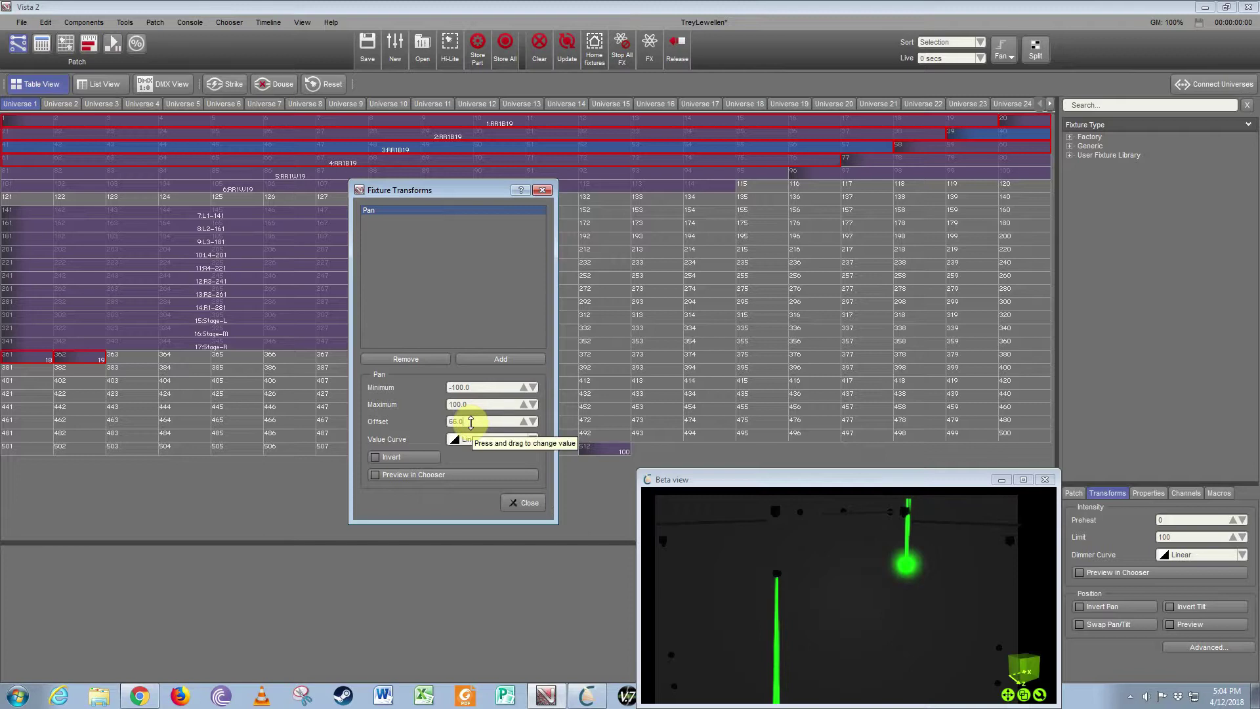
click(529, 503)
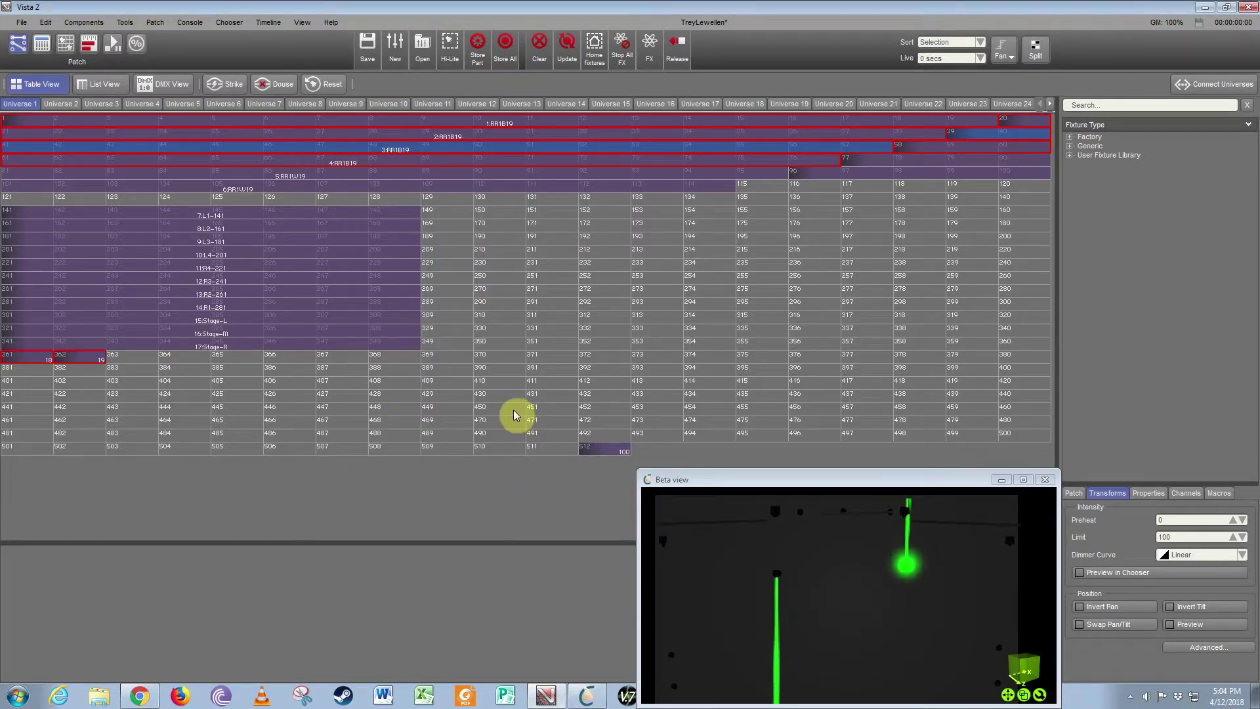
Step: Pan fixture 2 far in the positive direction from the fixture chooser, then clear the selection
click(65, 44)
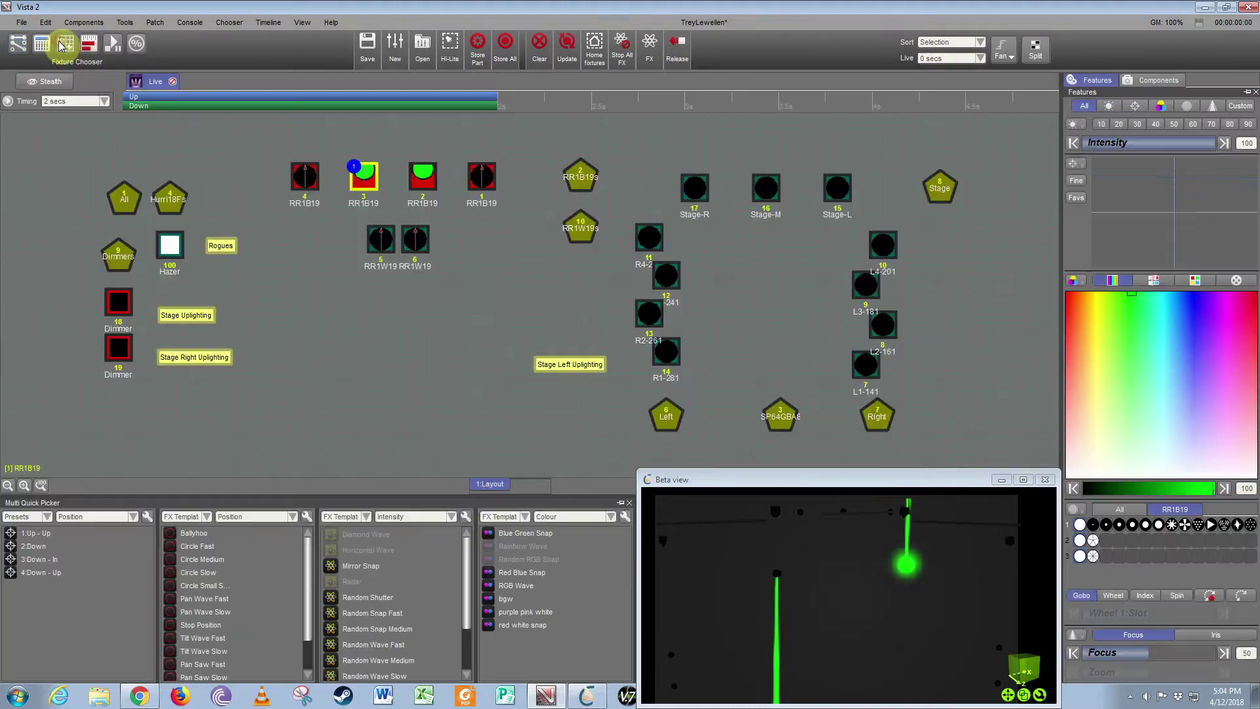
click(423, 178)
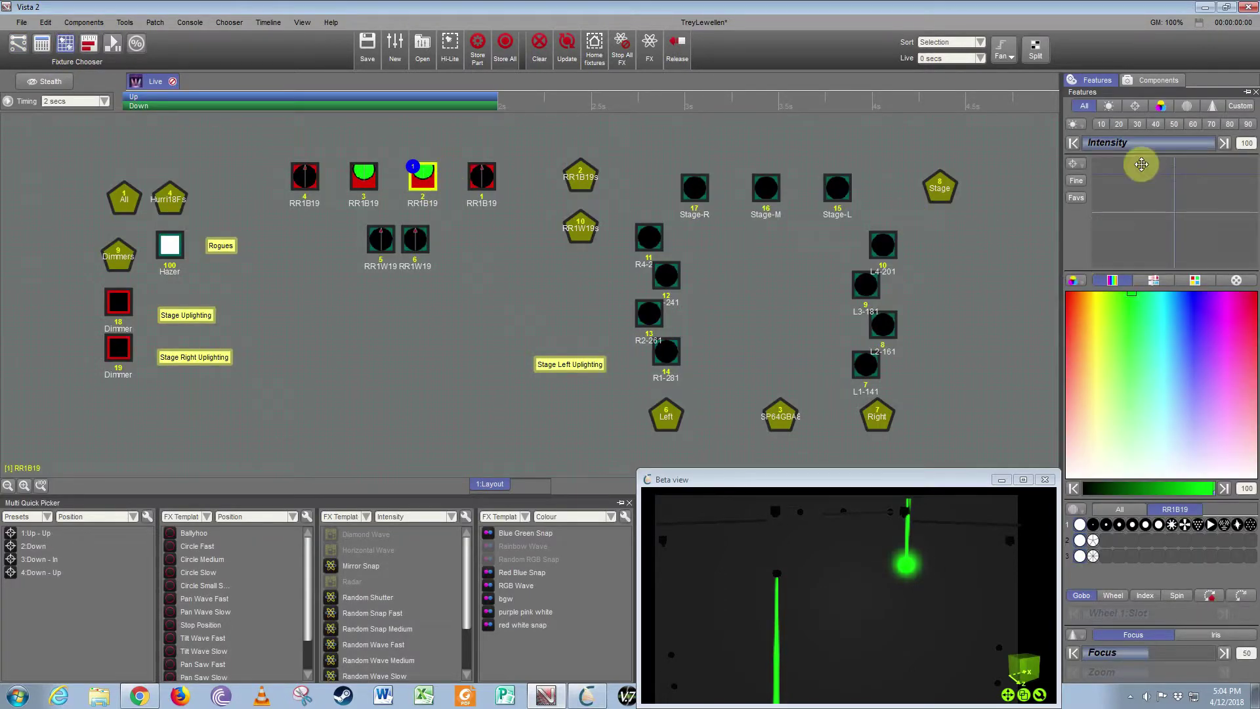
click(1135, 105)
drag(1182, 281, 1251, 282)
click(605, 288)
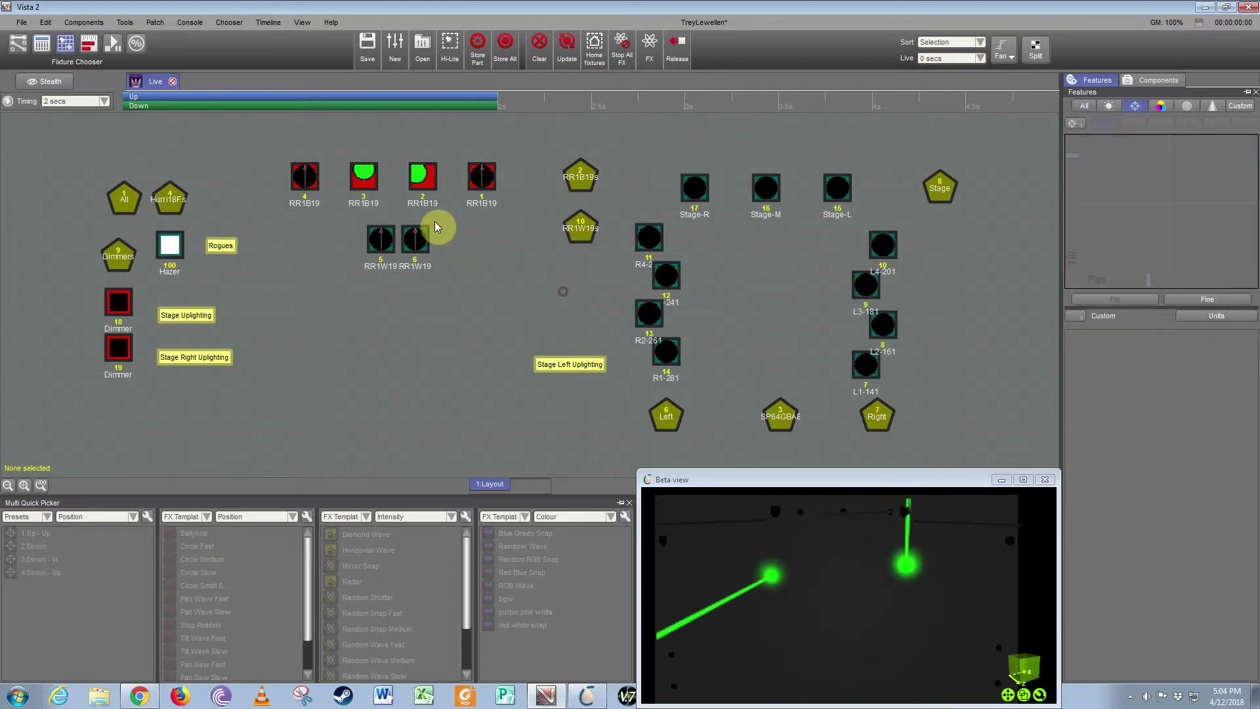
Step: Pan fixture 3 to 100 and turn on highlight for it
click(360, 182)
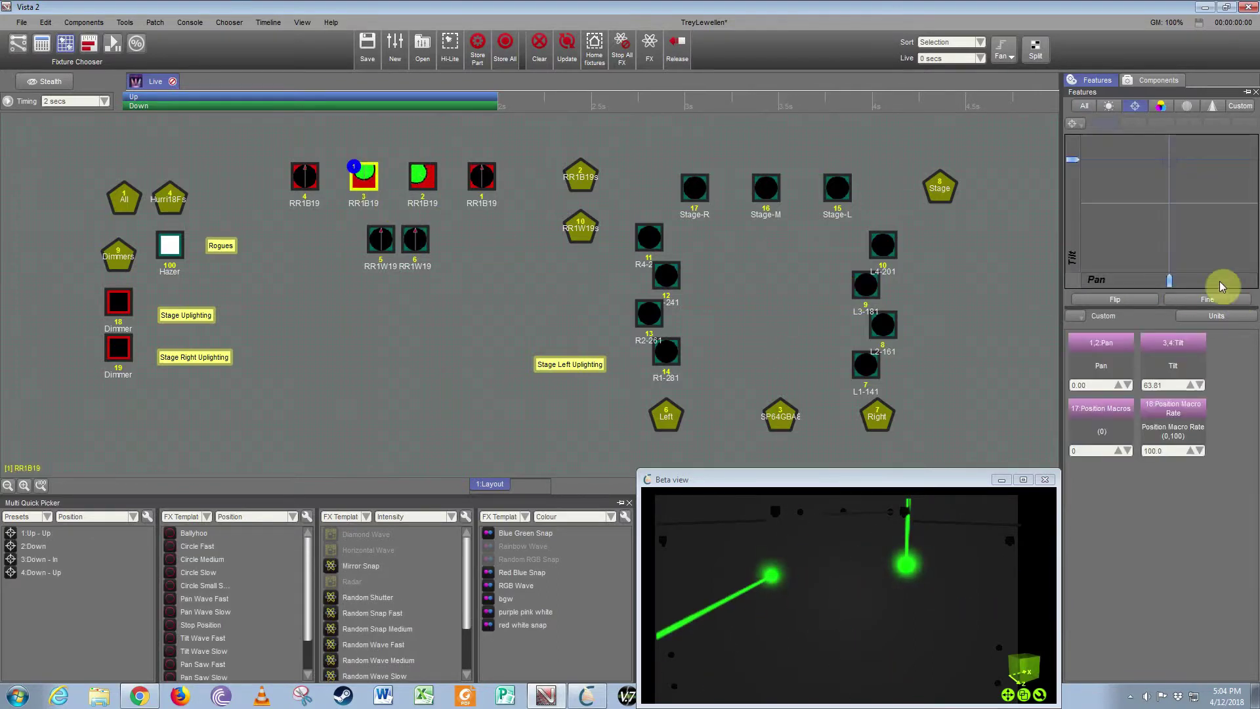
drag(1171, 282, 1211, 282)
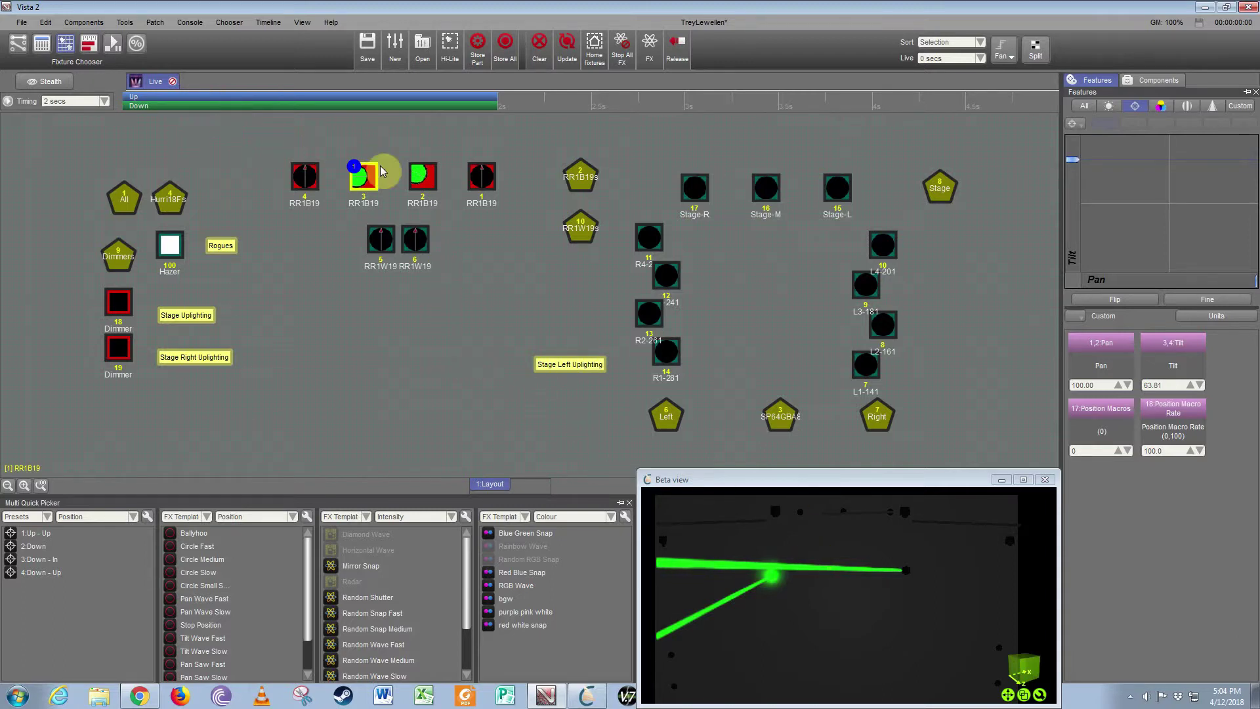
click(445, 51)
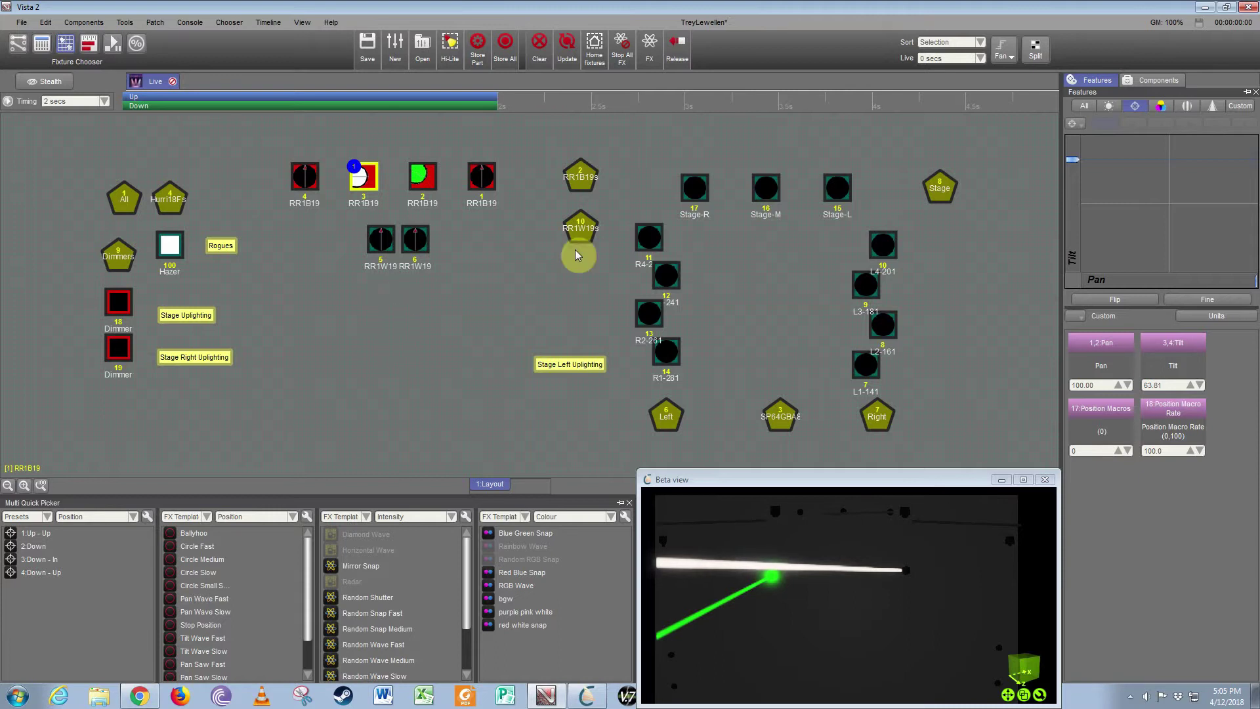
Step: Vary the highlighted fixture 3's pan through 25.19, 20 and 80, ending at 68.15, to compare its beam with fixture 2
drag(1246, 284, 1186, 285)
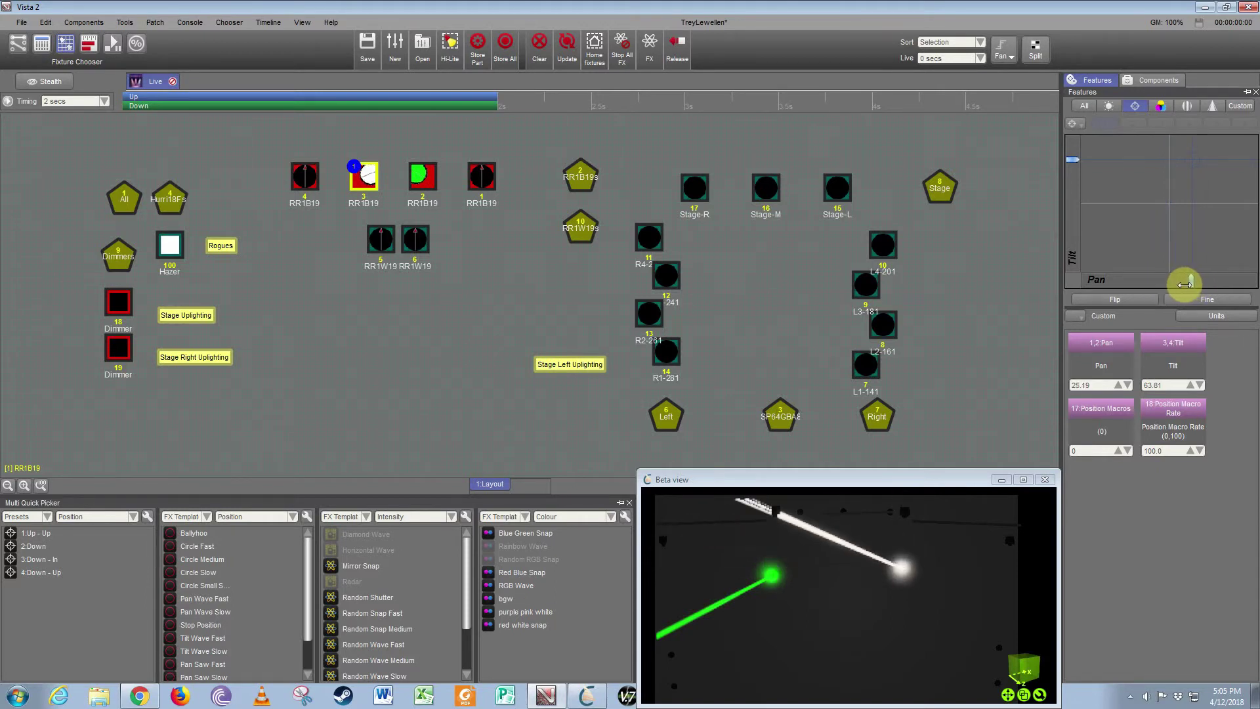
drag(1186, 284, 1181, 284)
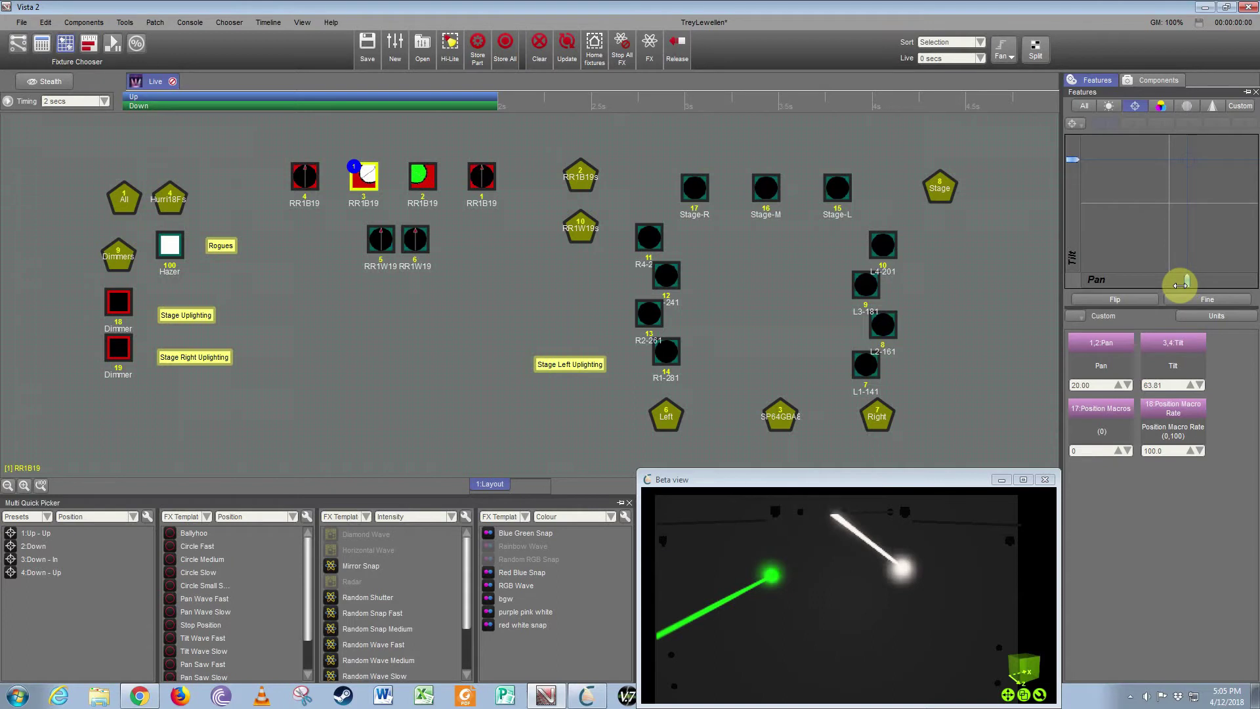
drag(1181, 285, 1227, 276)
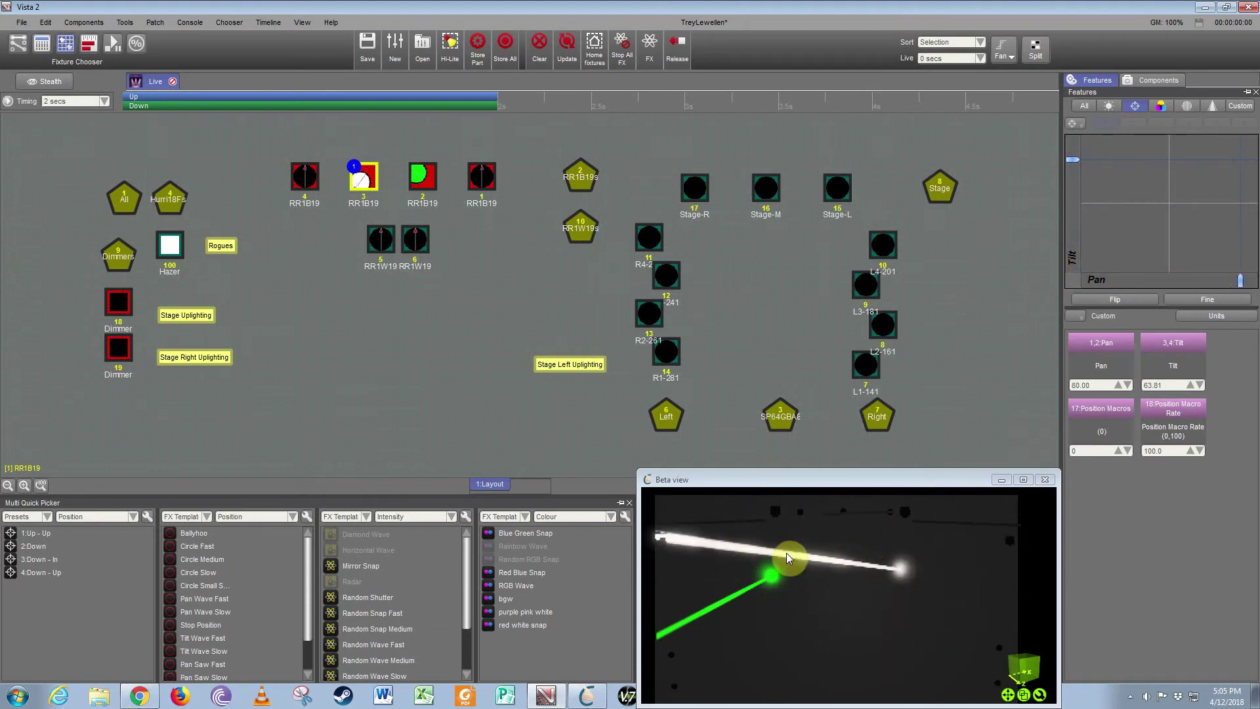
mouse_move(1231, 282)
mouse_down()
mouse_move(1018, 282)
mouse_move(1139, 303)
mouse_move(1256, 302)
mouse_move(1067, 282)
mouse_move(1229, 283)
mouse_up()
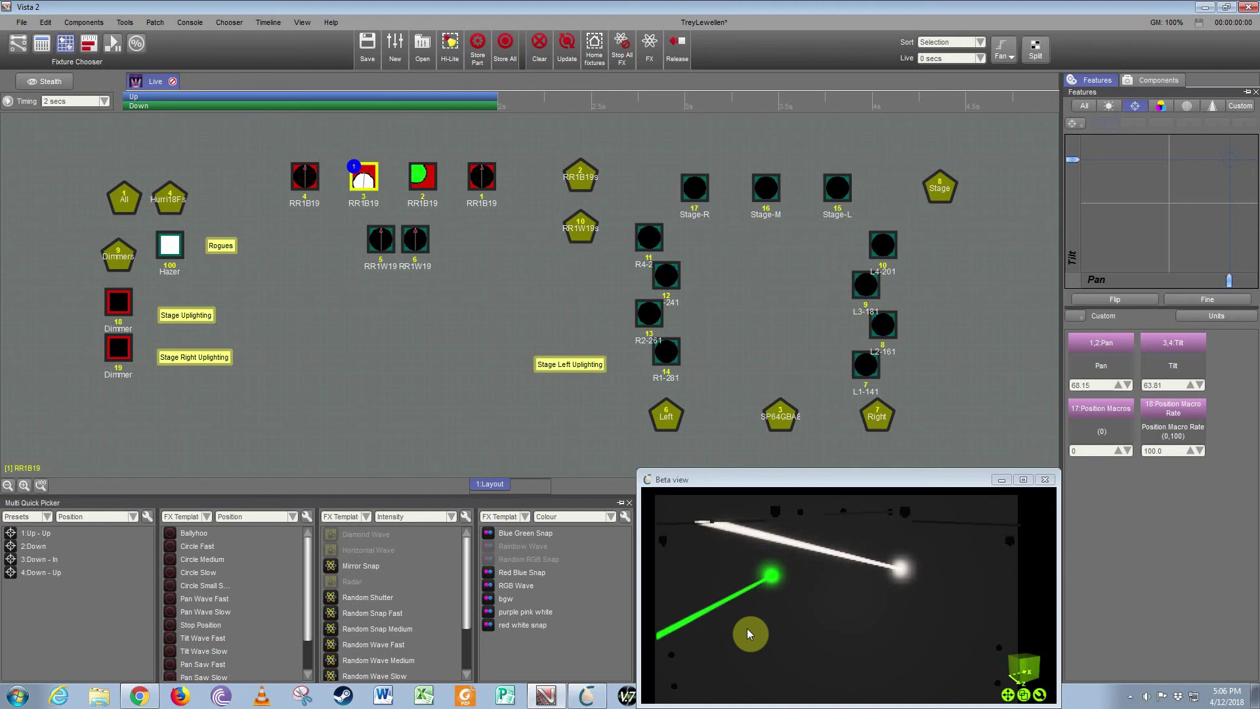
key(alt+Tab)
key(alt+Tab)
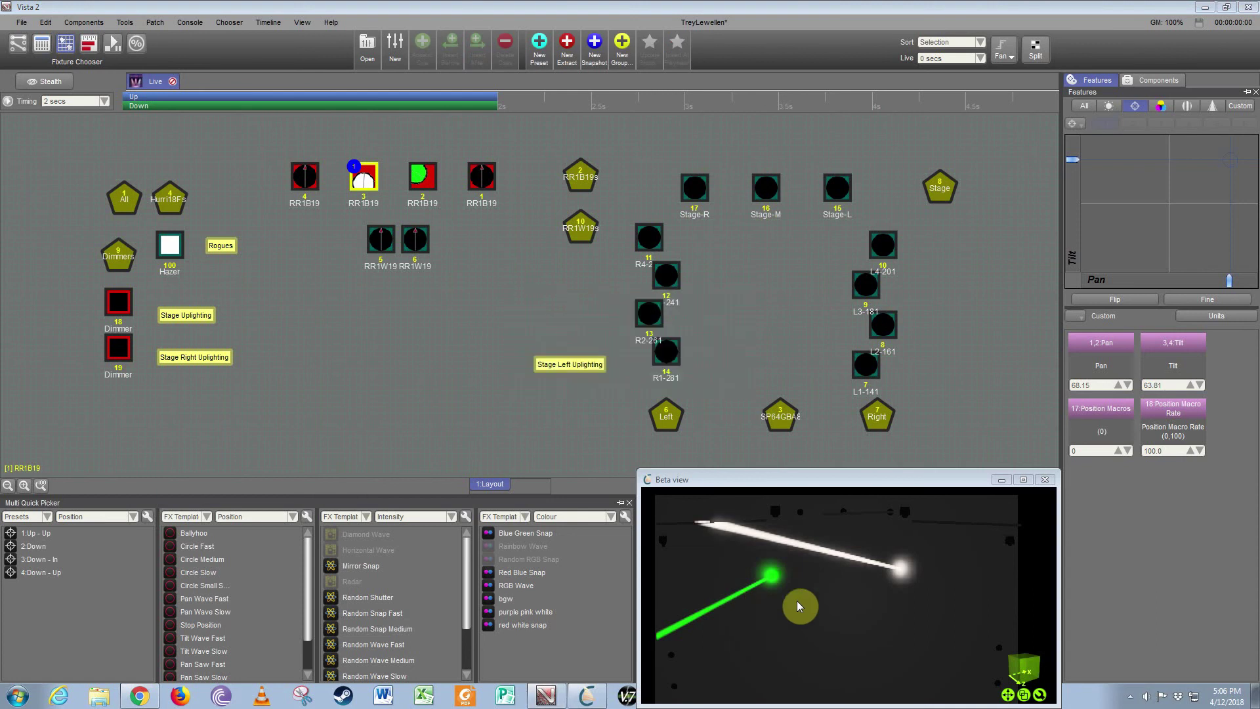